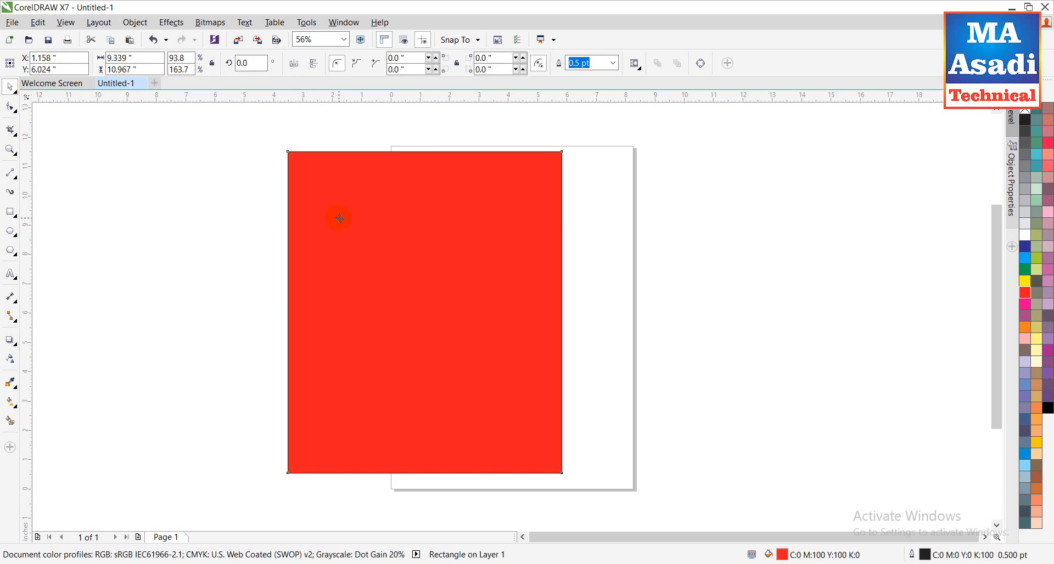
Step: Move the red rectangle over the page and delete it
{"action": "left_click_drag", "start_coordinate": [340, 219], "coordinate": [388, 221]}
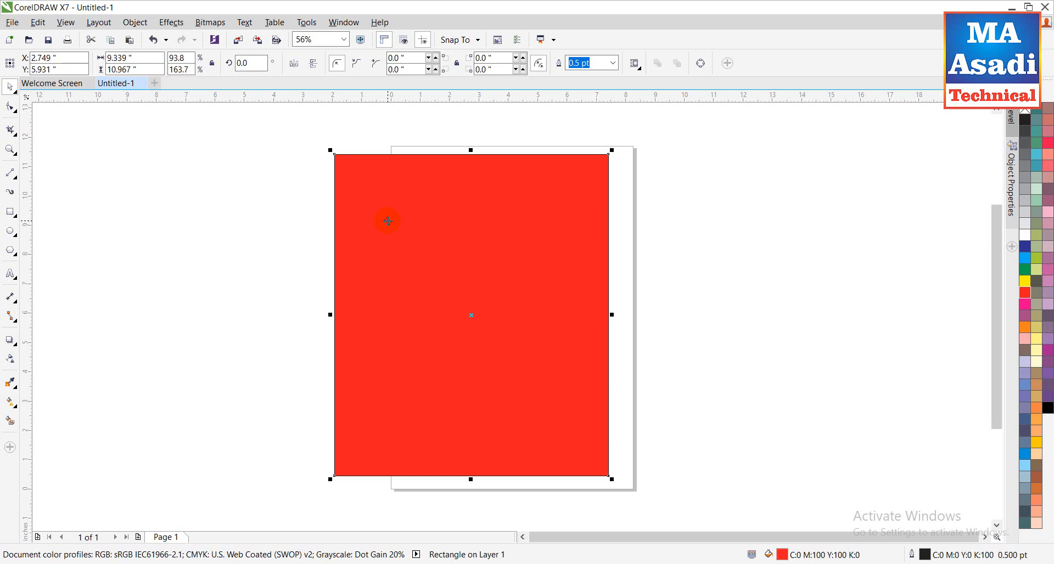
{"action": "left_click_drag", "start_coordinate": [390, 196], "coordinate": [403, 227]}
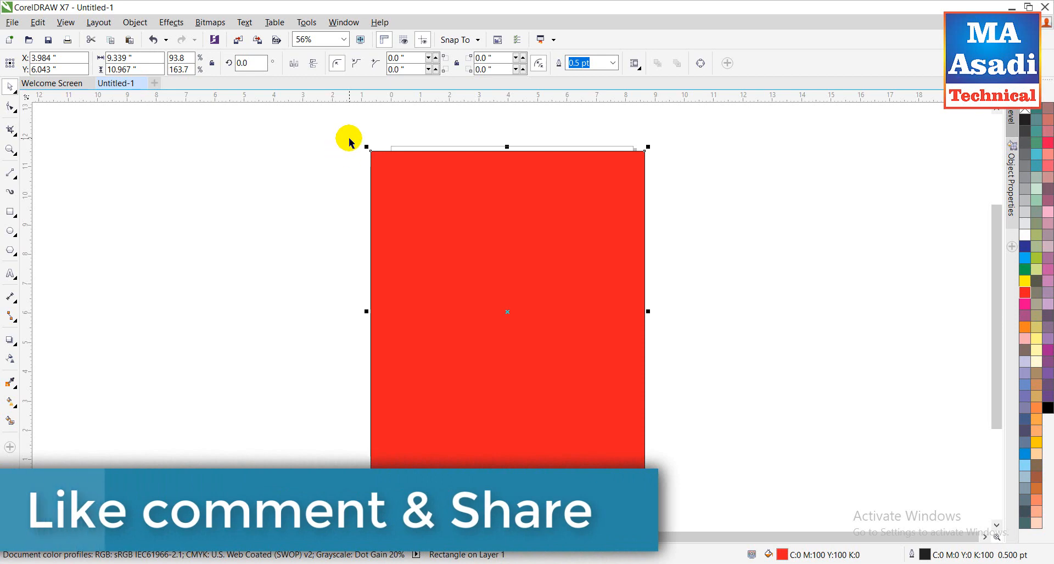
{"action": "left_click_drag", "start_coordinate": [336, 125], "coordinate": [719, 510]}
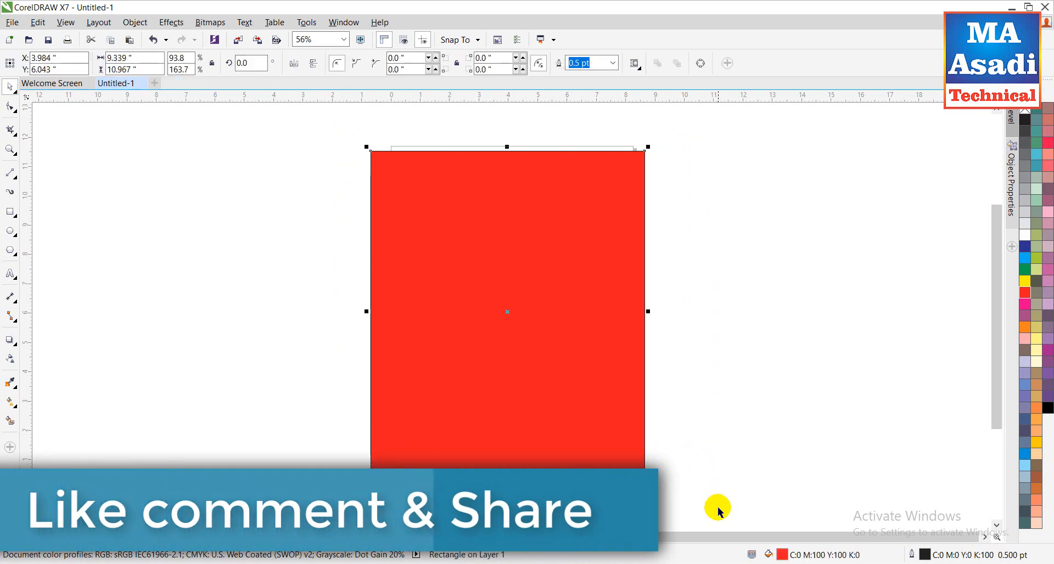
{"action": "key", "text": "Delete"}
{"action": "key", "text": "ctrl+z"}
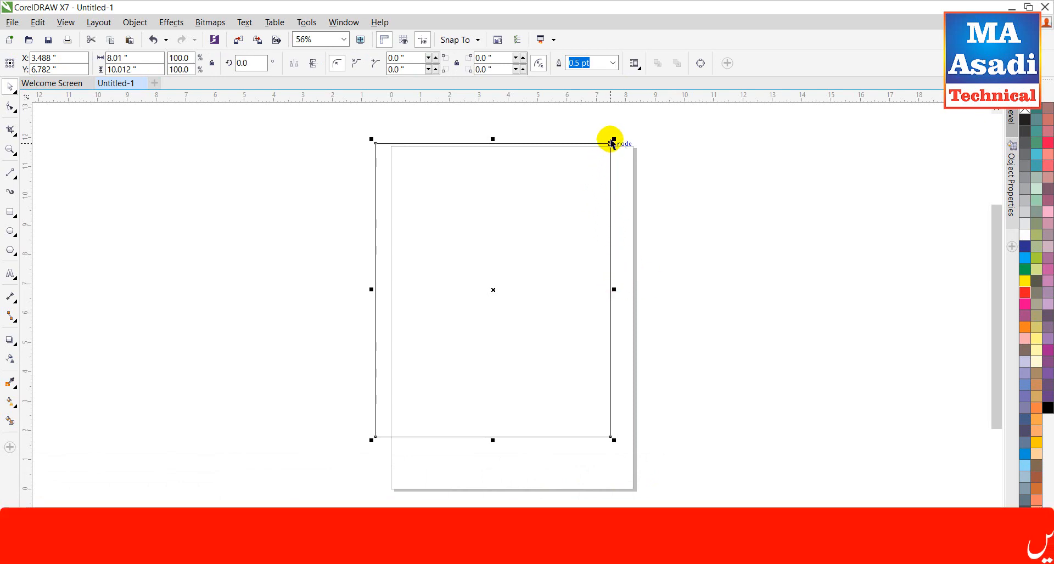
Step: Shrink the unfilled rectangle to about 7.89 by 9.86 inches, shift it around the page, and delete it
{"action": "left_click_drag", "start_coordinate": [615, 139], "coordinate": [609, 144]}
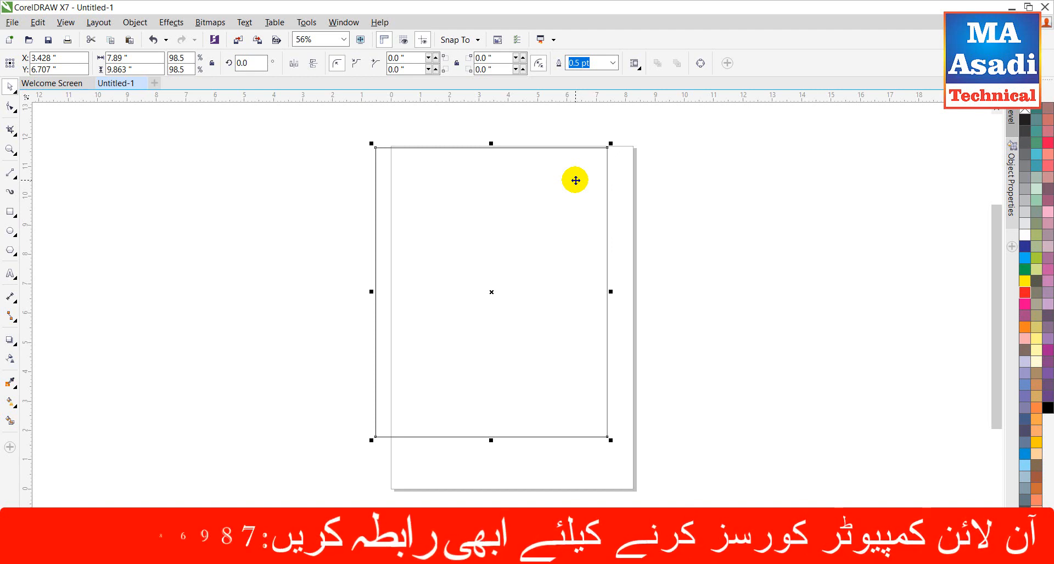
{"action": "left_click_drag", "start_coordinate": [575, 180], "coordinate": [581, 194]}
{"action": "left_click_drag", "start_coordinate": [476, 280], "coordinate": [512, 282]}
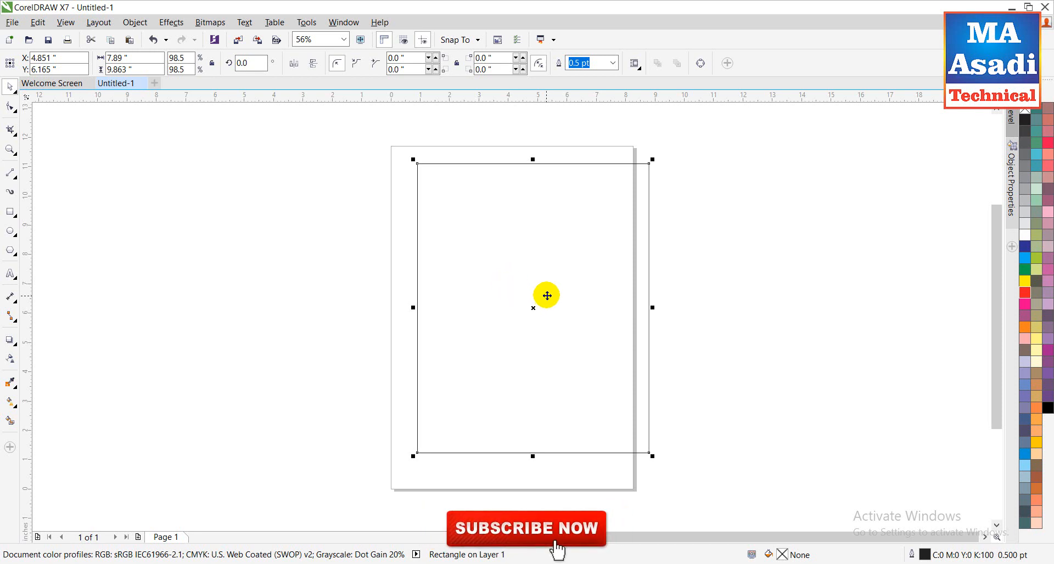
{"action": "left_click_drag", "start_coordinate": [529, 299], "coordinate": [403, 292]}
{"action": "key", "text": "Delete"}
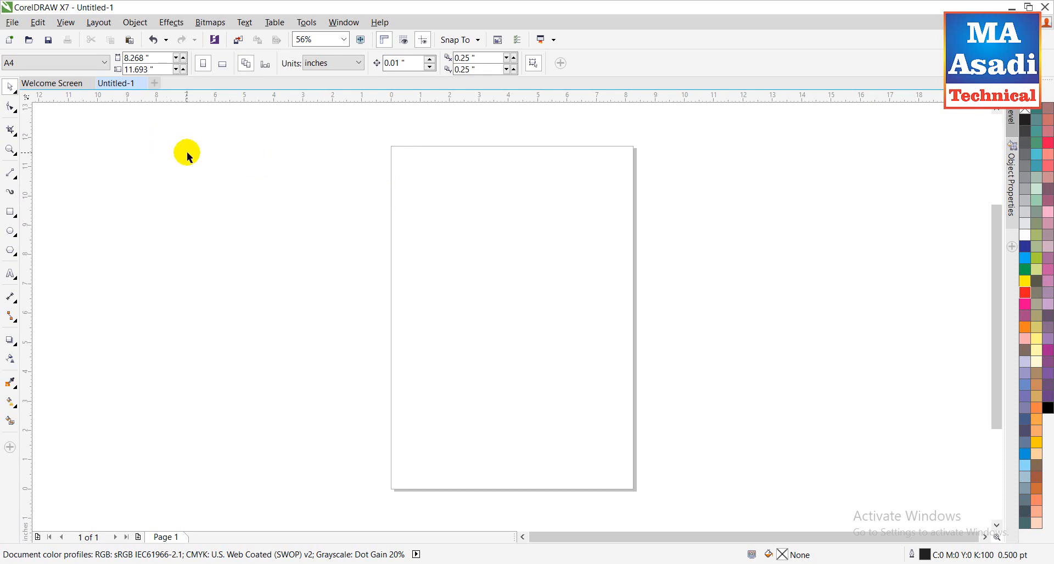
{"action": "left_click", "coordinate": [34, 63]}
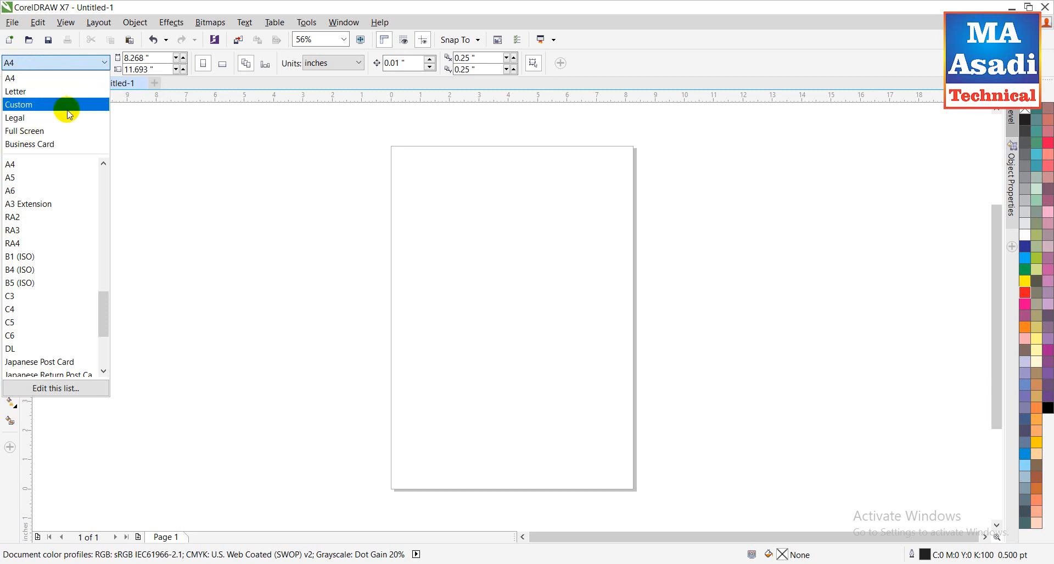
{"action": "left_click", "coordinate": [179, 140]}
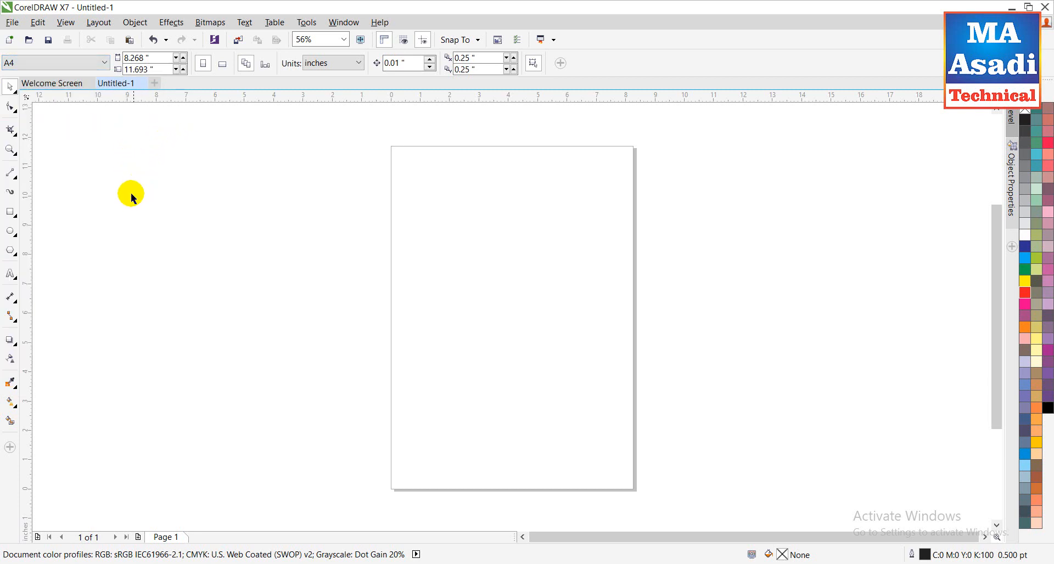
Step: Draw a rectangle of about 8.95 by 11.62 inches beside the page and delete it
{"action": "left_click", "coordinate": [10, 212]}
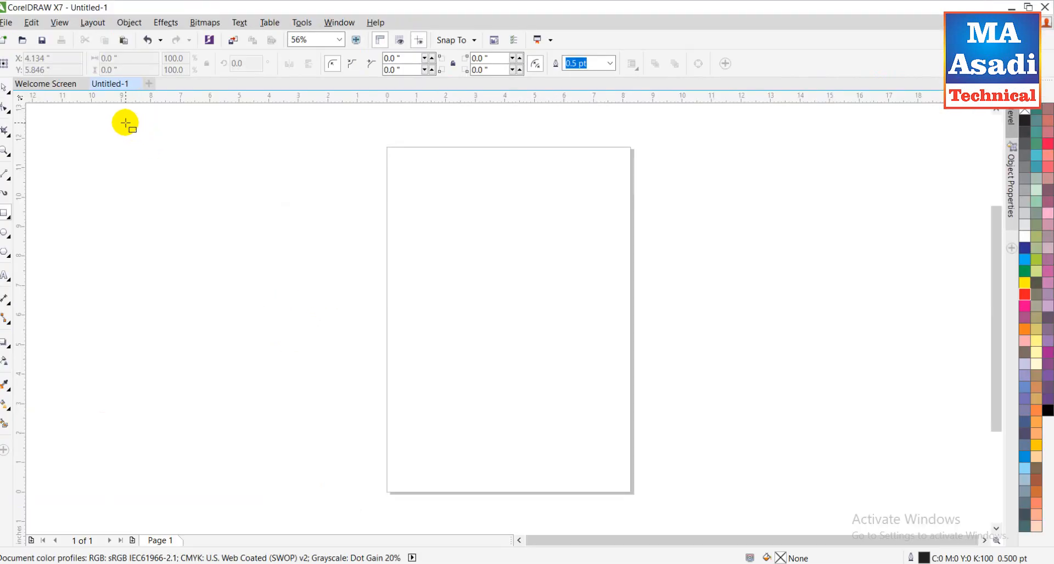
{"action": "left_click_drag", "start_coordinate": [260, 244], "coordinate": [414, 474]}
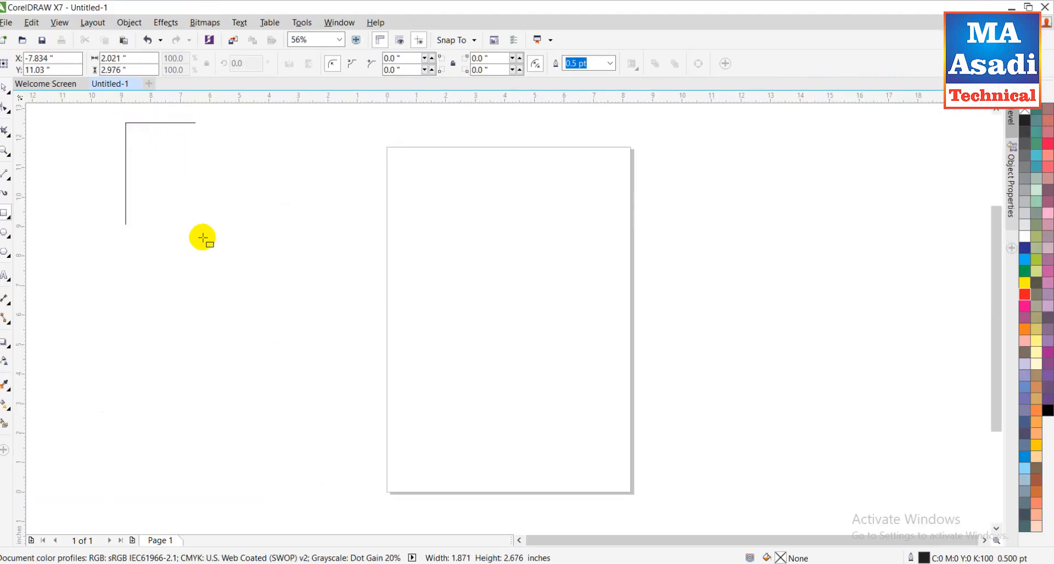
{"action": "left_click_drag", "start_coordinate": [202, 238], "coordinate": [390, 466]}
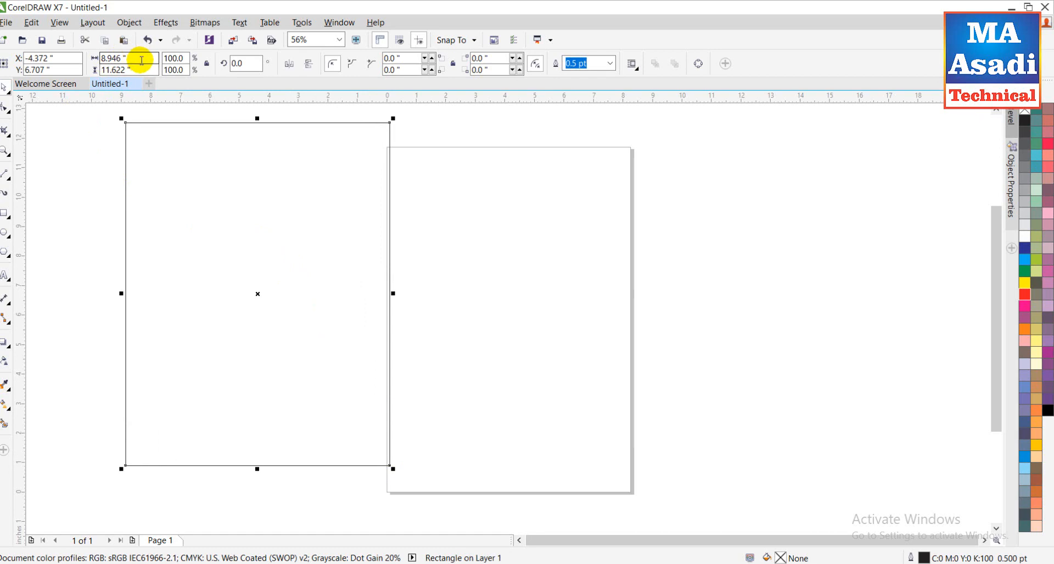
{"action": "left_click_drag", "start_coordinate": [142, 60], "coordinate": [102, 70]}
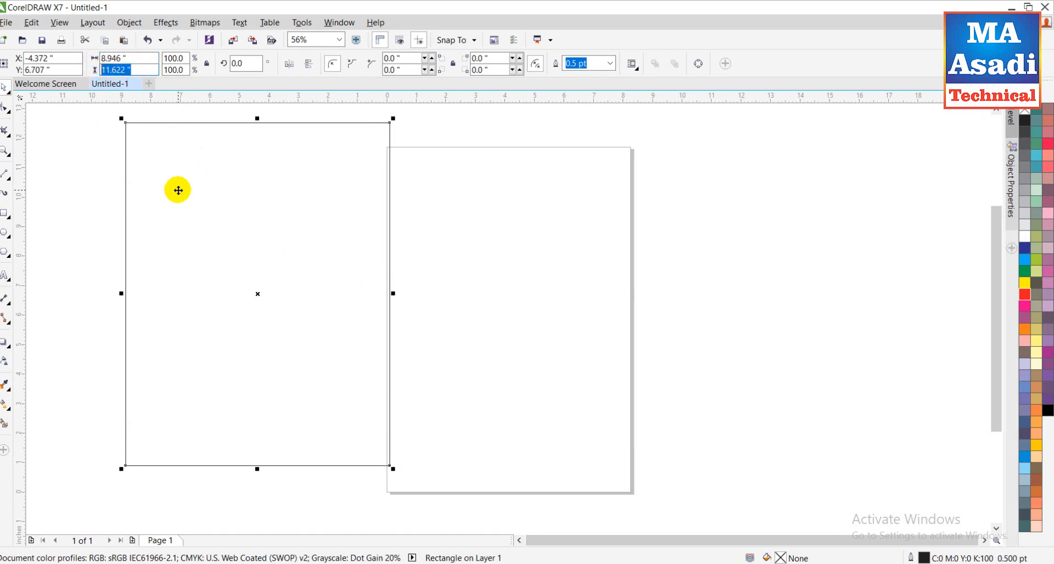
{"action": "key", "text": "Delete"}
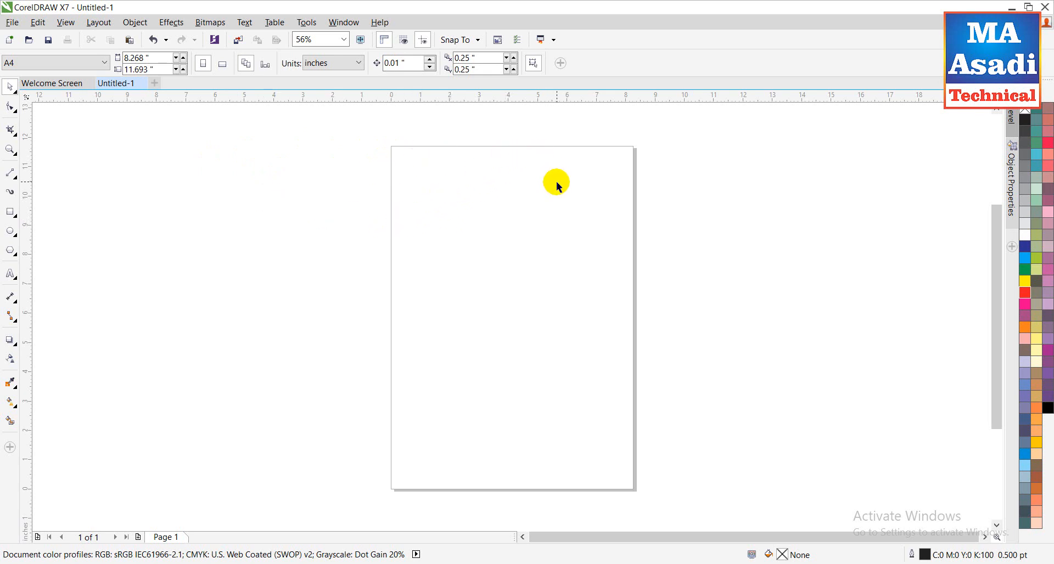
Step: Create a rectangle exactly covering the page, fill it with mauve (C20 M40 Y0 K20), and undo both
{"action": "left_click_drag", "start_coordinate": [568, 167], "coordinate": [520, 320]}
{"action": "double_click", "coordinate": [8, 217]}
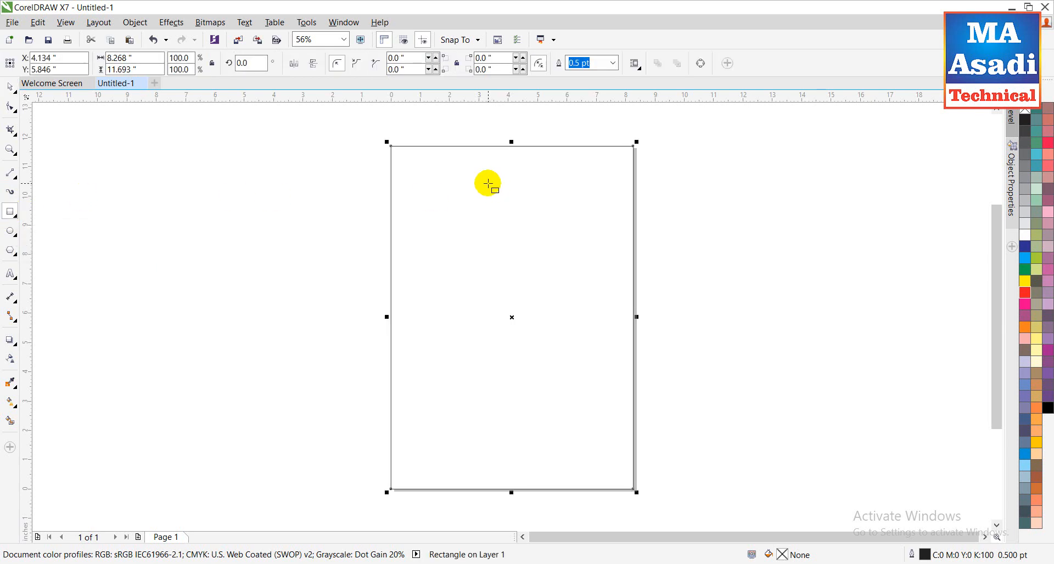
{"action": "key", "text": "space"}
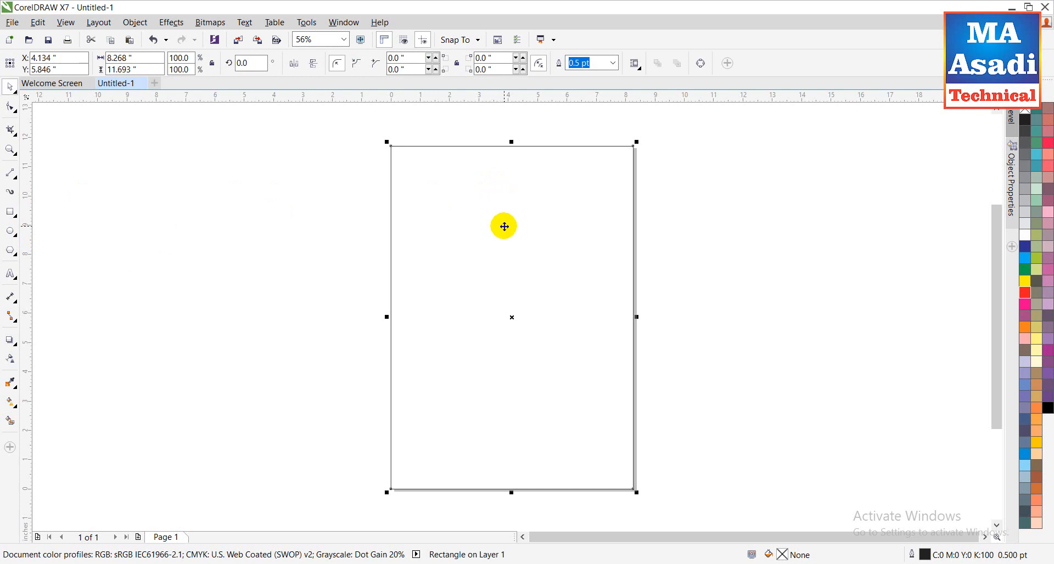
{"action": "left_click", "coordinate": [1045, 294]}
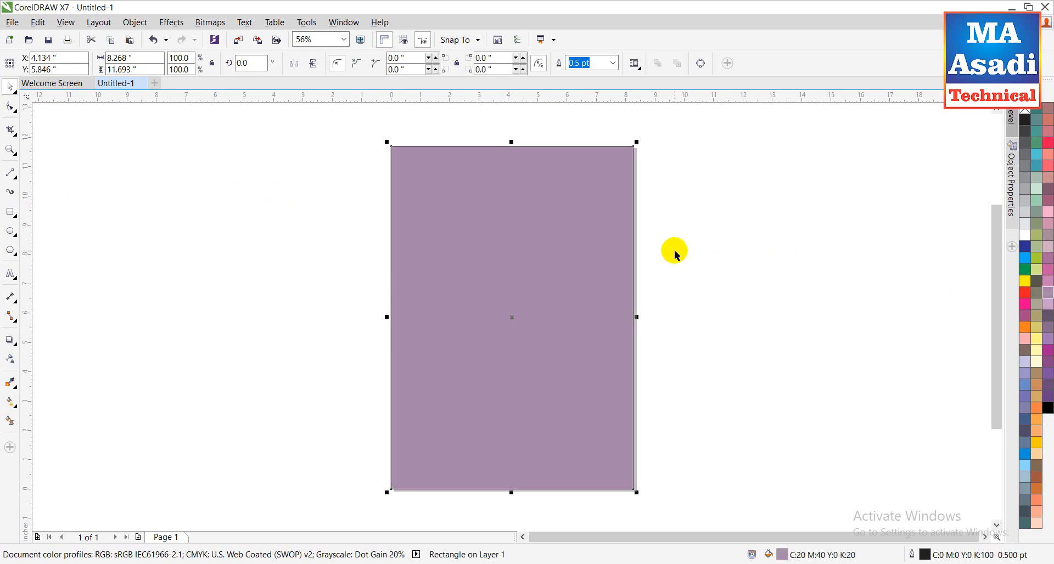
{"action": "key", "text": "ctrl+z"}
{"action": "key", "text": "ctrl+z"}
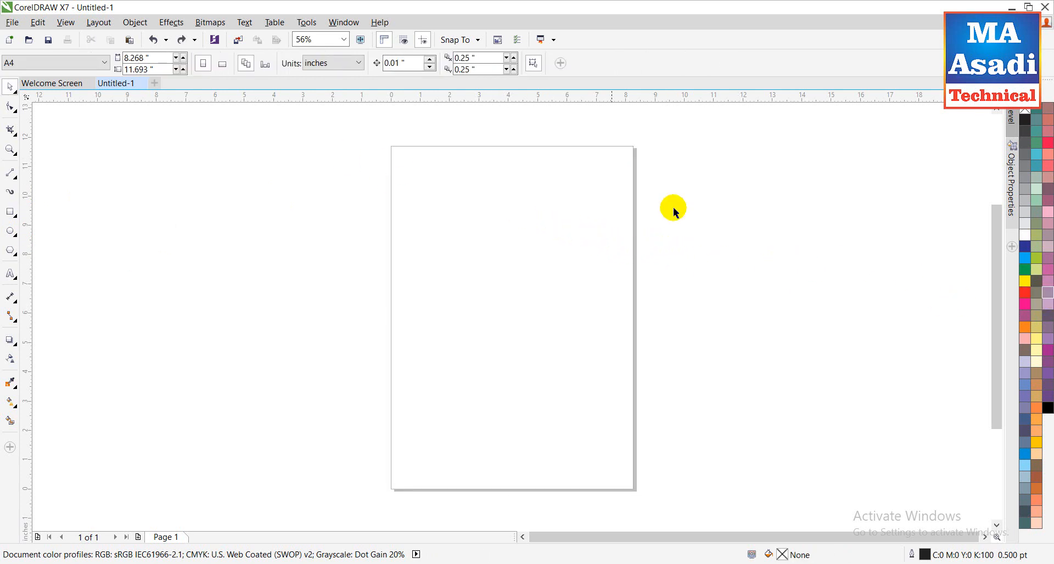
{"action": "left_click", "coordinate": [1046, 282]}
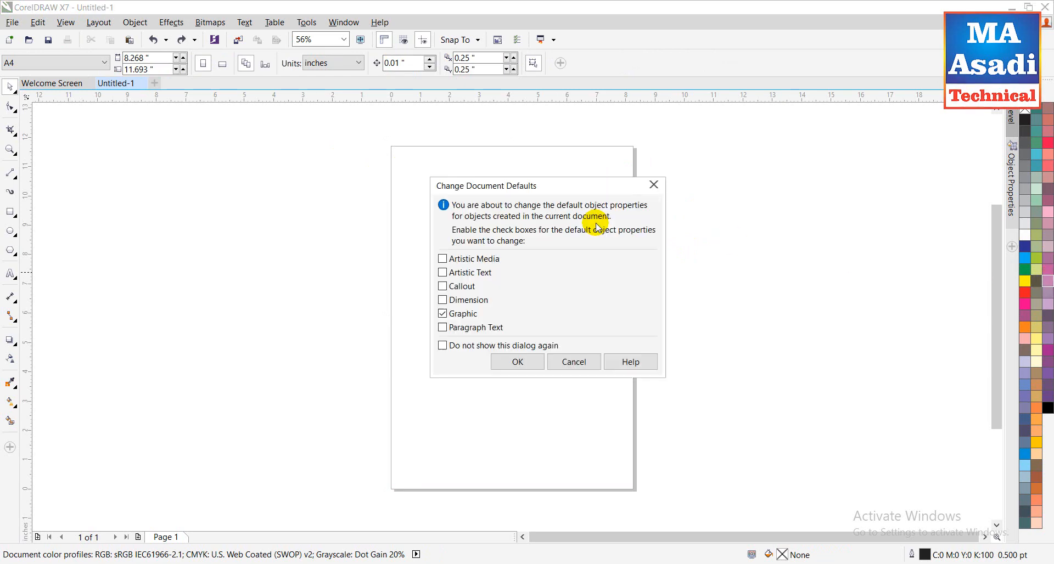
{"action": "left_click", "coordinate": [582, 363]}
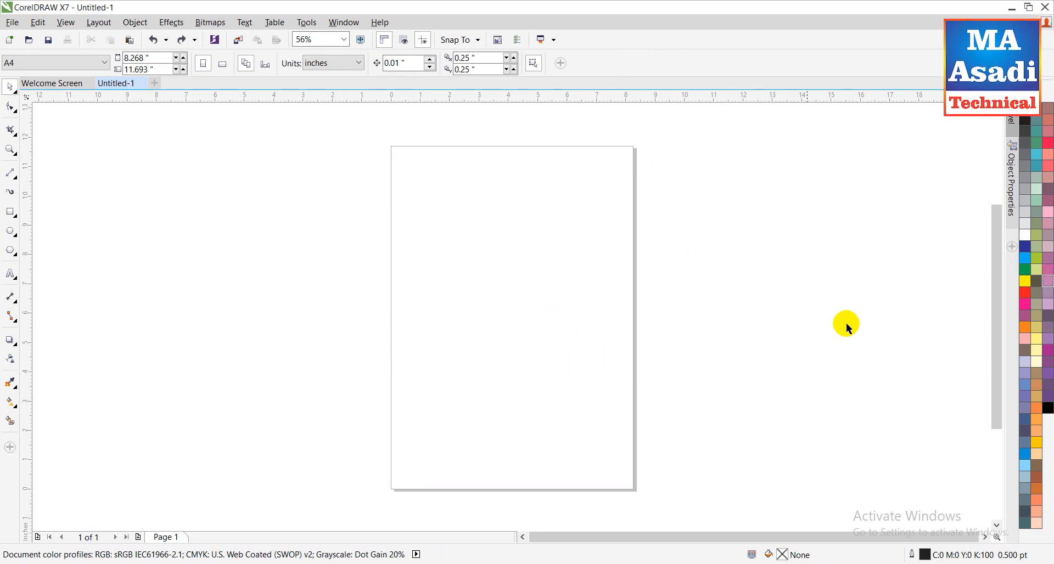
{"action": "left_click", "coordinate": [1048, 284]}
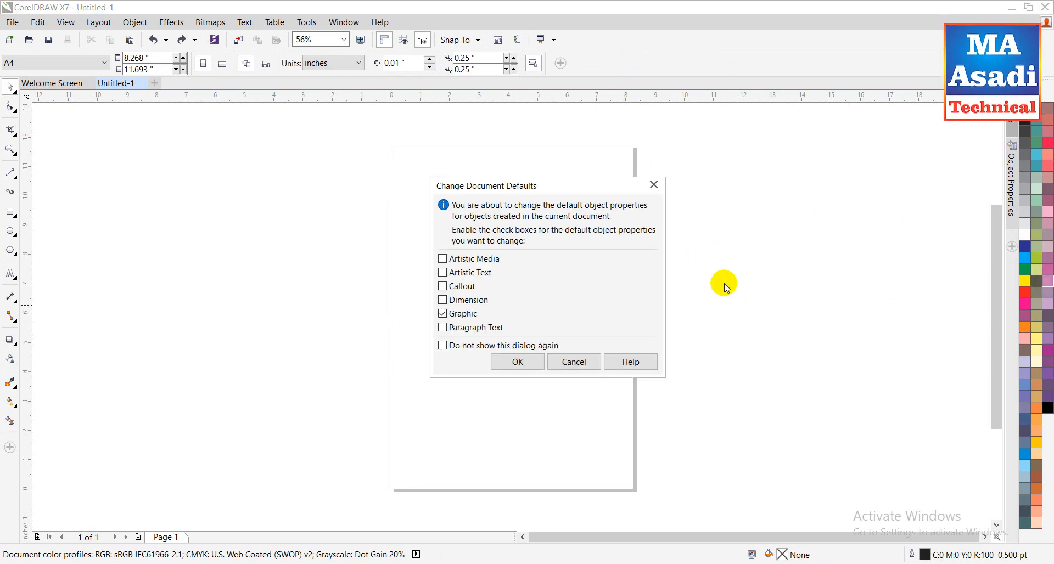
{"action": "left_click", "coordinate": [576, 363]}
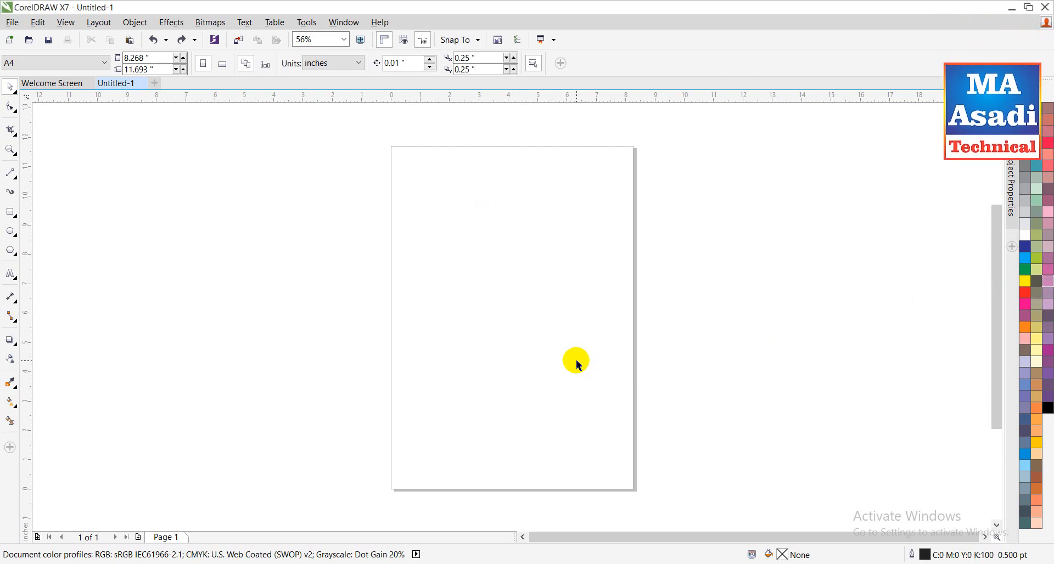
Step: Create a rectangle exactly covering the A4 page and fill it with yellow-green (C40 M0 Y100 K0)
{"action": "double_click", "coordinate": [9, 212]}
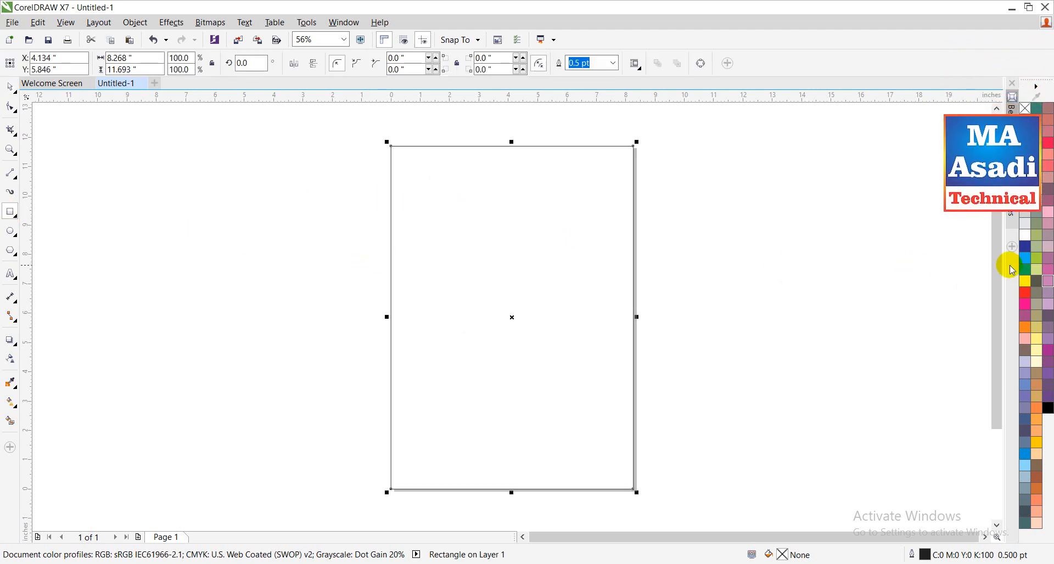
{"action": "left_click", "coordinate": [1038, 257]}
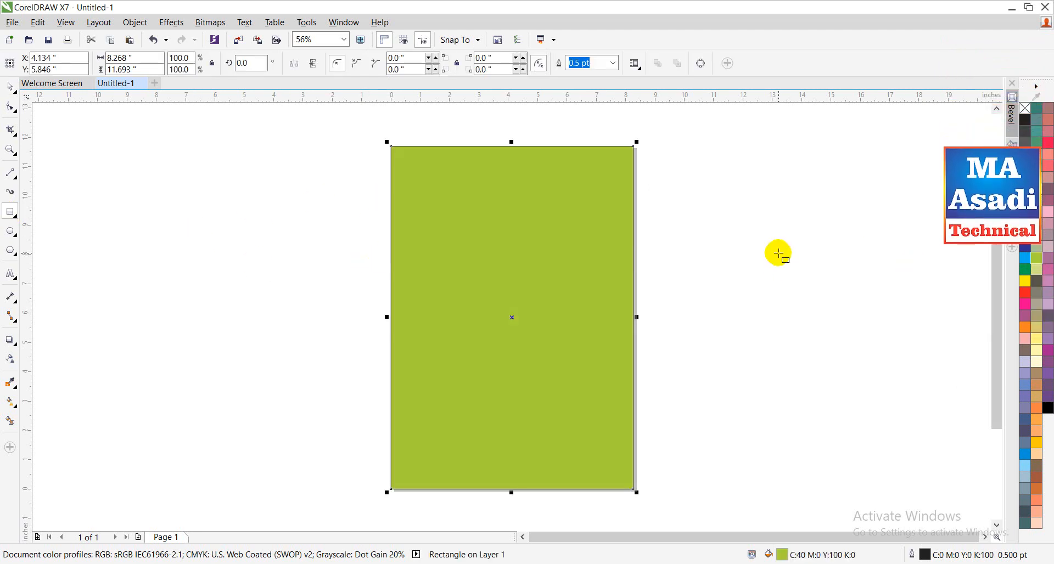
{"action": "key", "text": "space"}
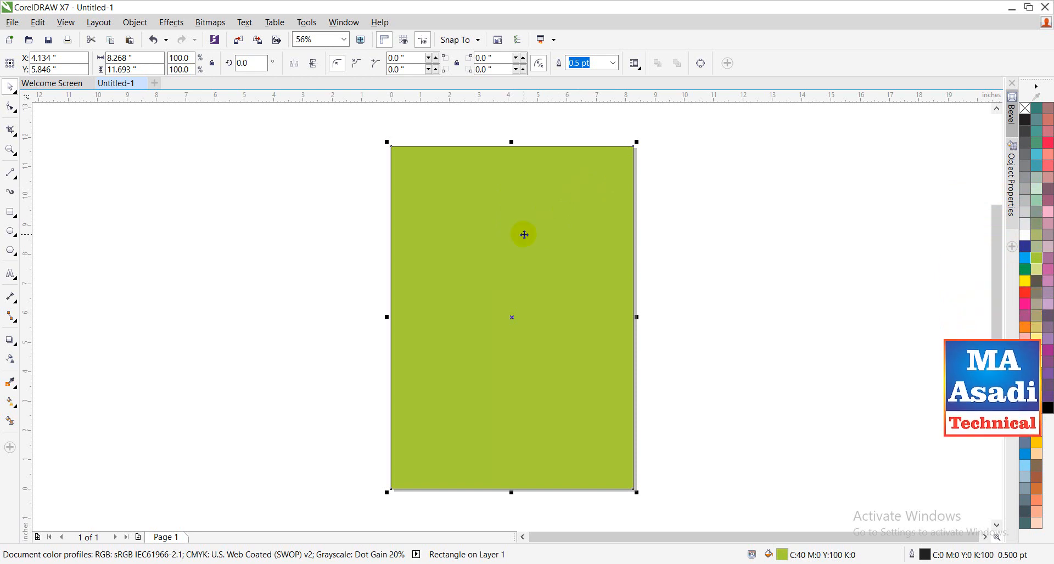
Step: Apply a vertical fountain fill to the page rectangle, from yellow-green at its upper edge to light blue at its lower edge
{"action": "key", "text": "g"}
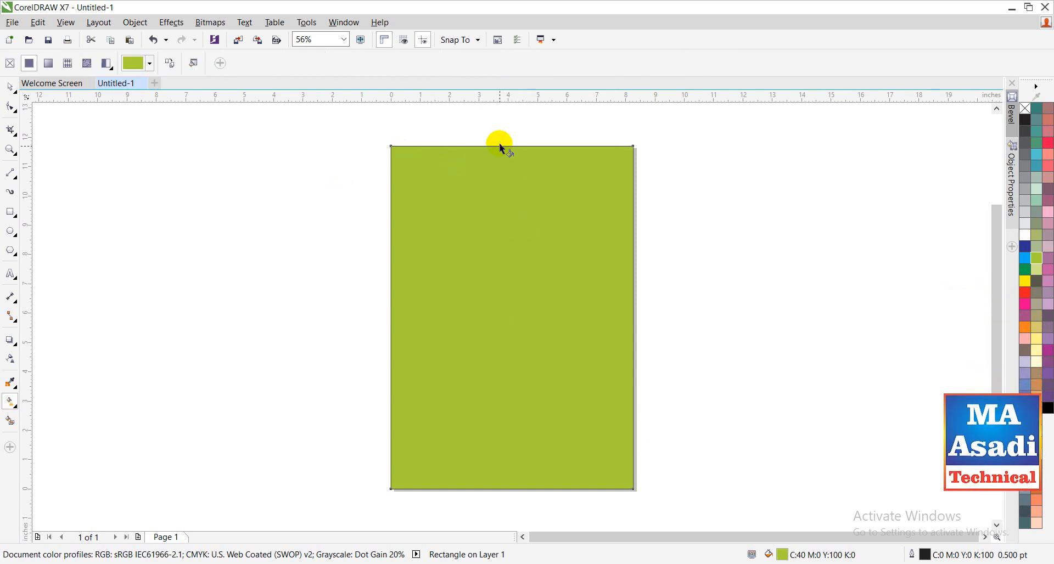
{"action": "left_click_drag", "start_coordinate": [504, 144], "coordinate": [514, 494]}
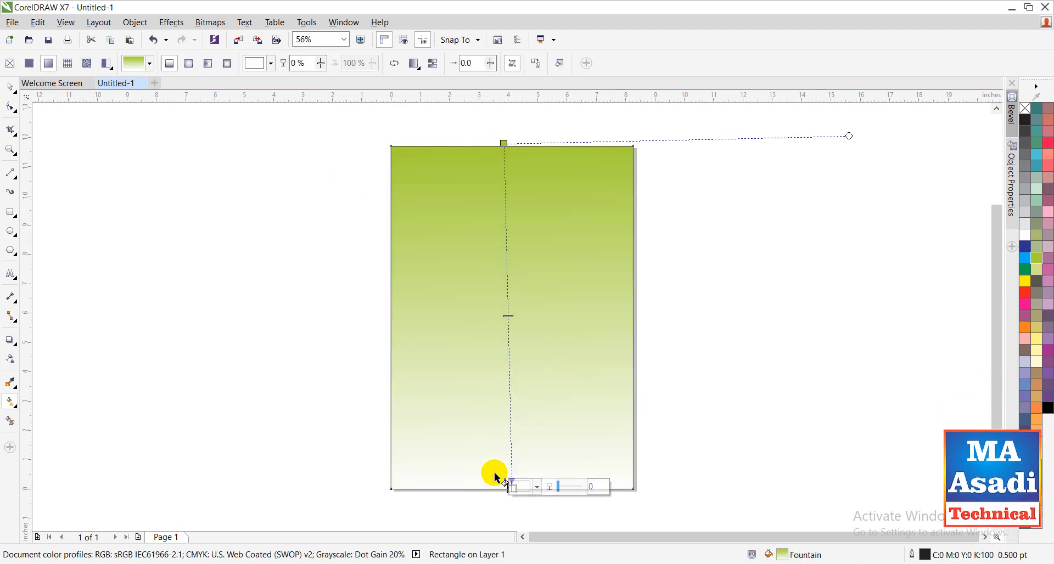
{"action": "left_click", "coordinate": [1025, 293]}
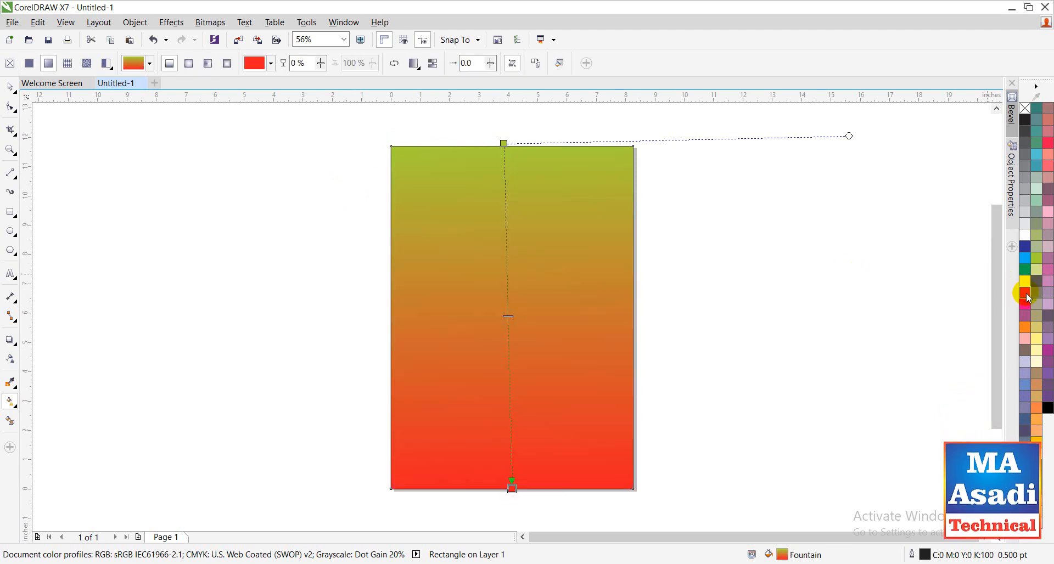
{"action": "left_click", "coordinate": [1025, 269]}
{"action": "left_click", "coordinate": [1026, 258]}
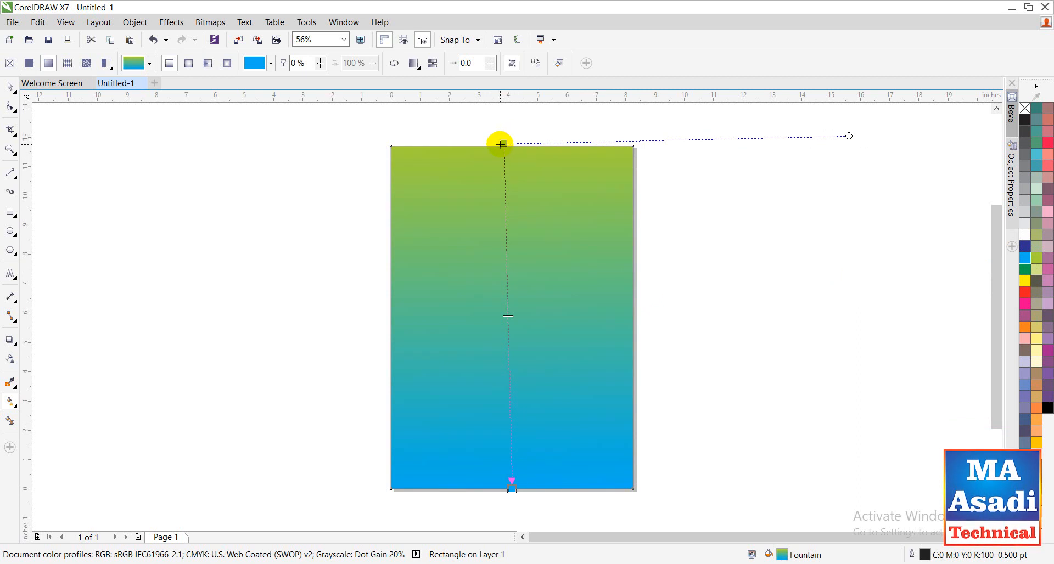
{"action": "left_click_drag", "start_coordinate": [501, 143], "coordinate": [513, 145]}
{"action": "key", "text": "space"}
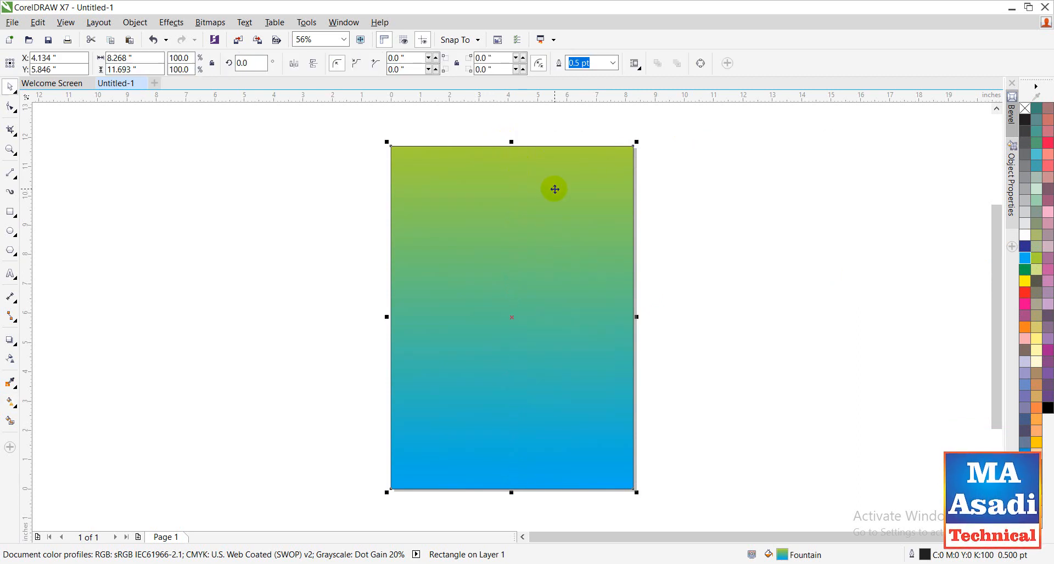
Step: Replace the green-blue gradient with solid light blue (C100), and apply a vertical fountain fill running down to dark blue
{"action": "key", "text": "ctrl+z"}
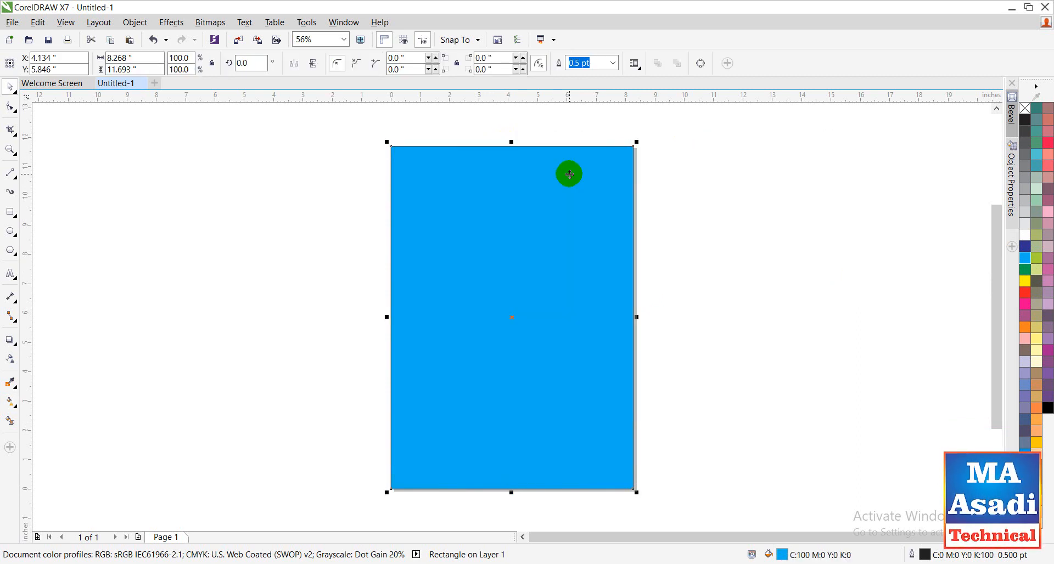
{"action": "key", "text": "g"}
{"action": "left_click_drag", "start_coordinate": [520, 156], "coordinate": [511, 517]}
{"action": "left_click_drag", "start_coordinate": [521, 157], "coordinate": [513, 145]}
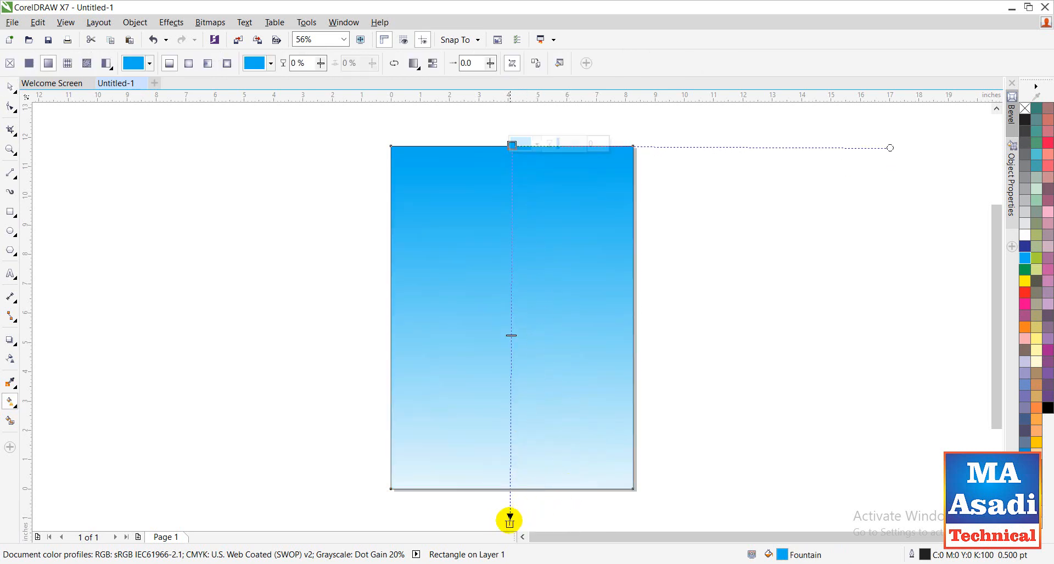
{"action": "left_click", "coordinate": [1026, 247]}
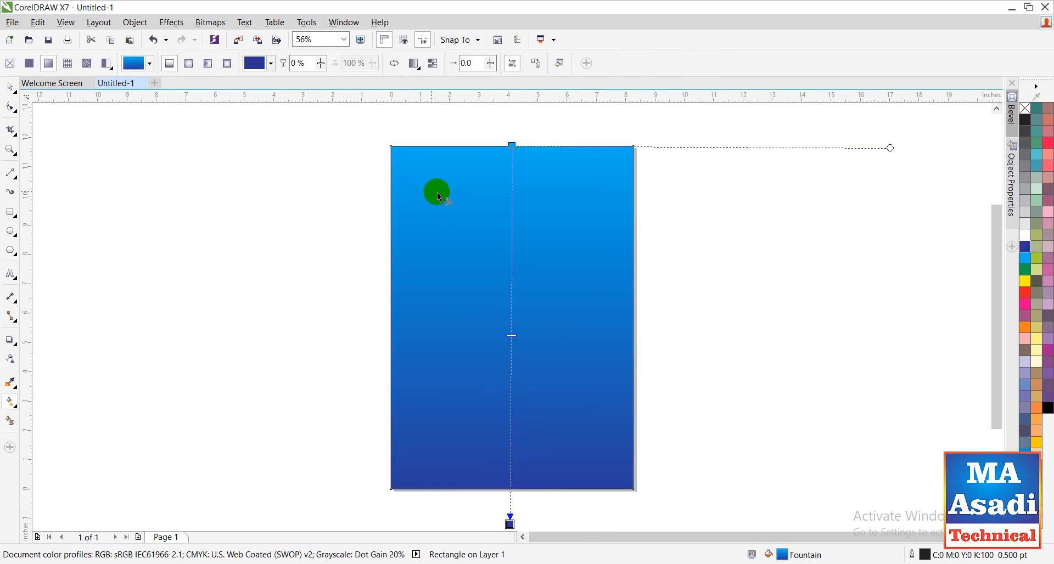
{"action": "key", "text": "space"}
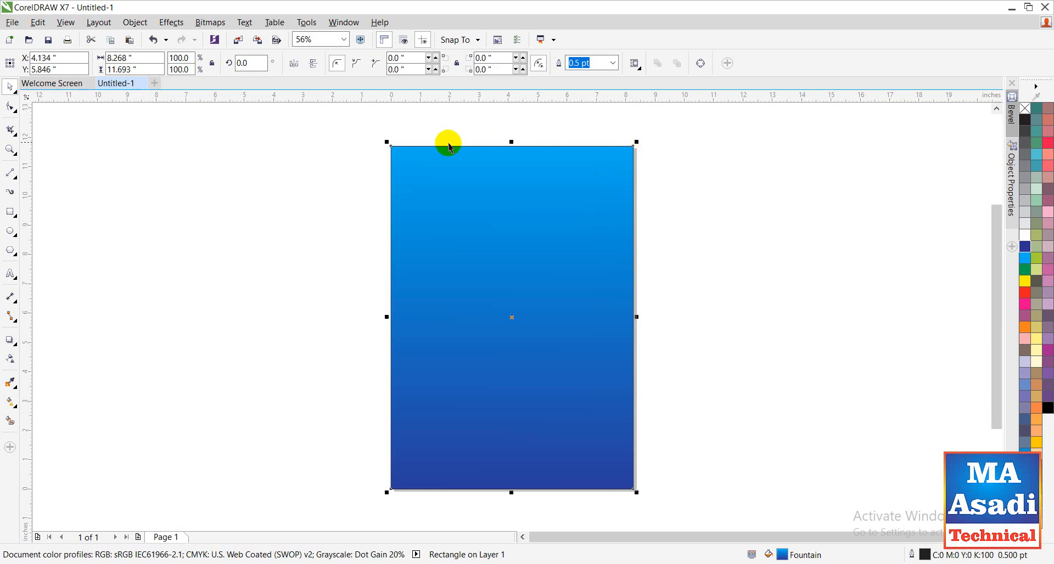
{"action": "left_click", "coordinate": [414, 235]}
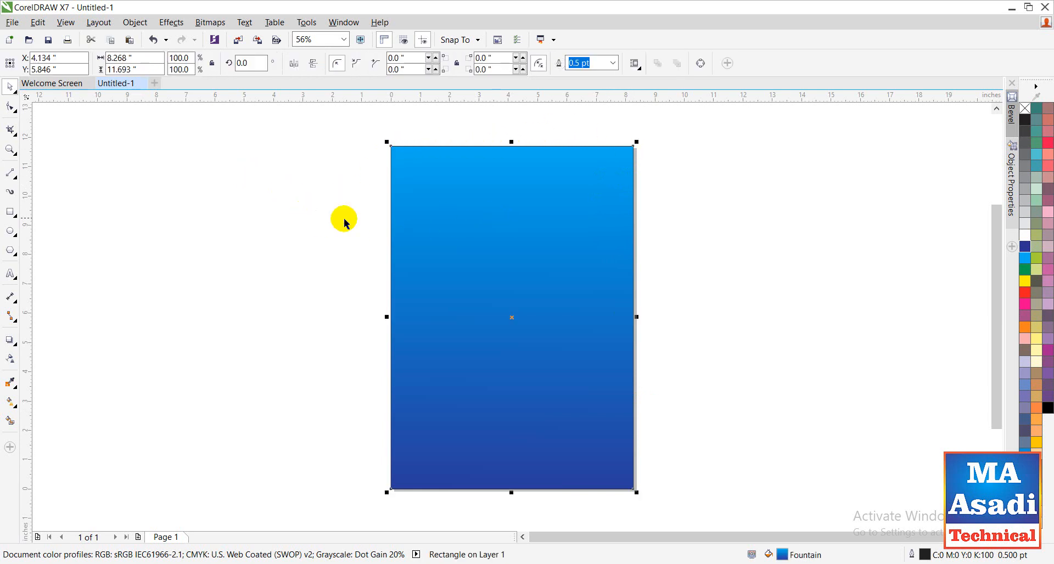
Step: Open the import dialog and browse the background images in the CorelDraw folder
{"action": "key", "text": "ctrl+i"}
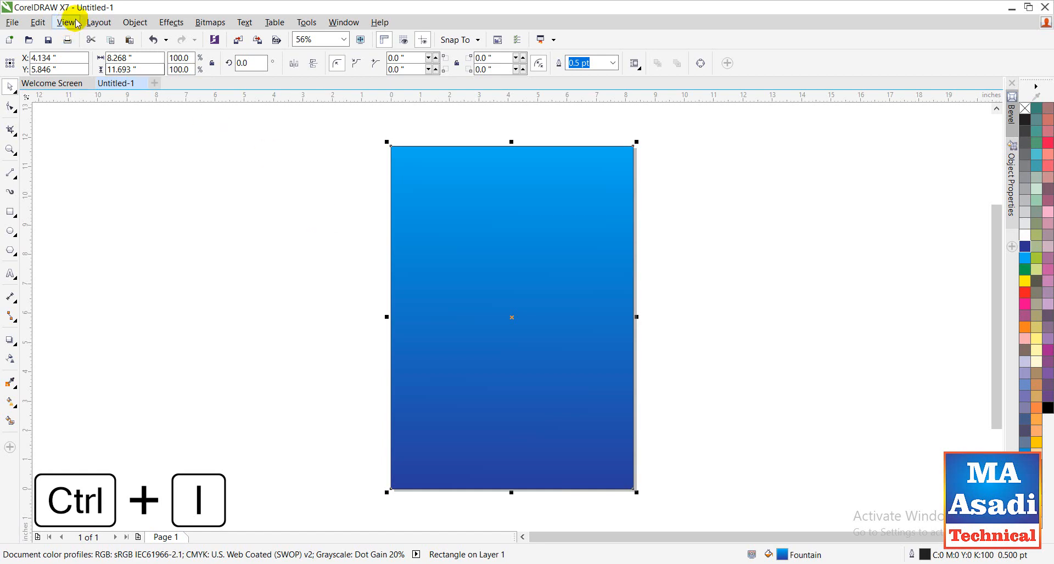
{"action": "left_click", "coordinate": [13, 22]}
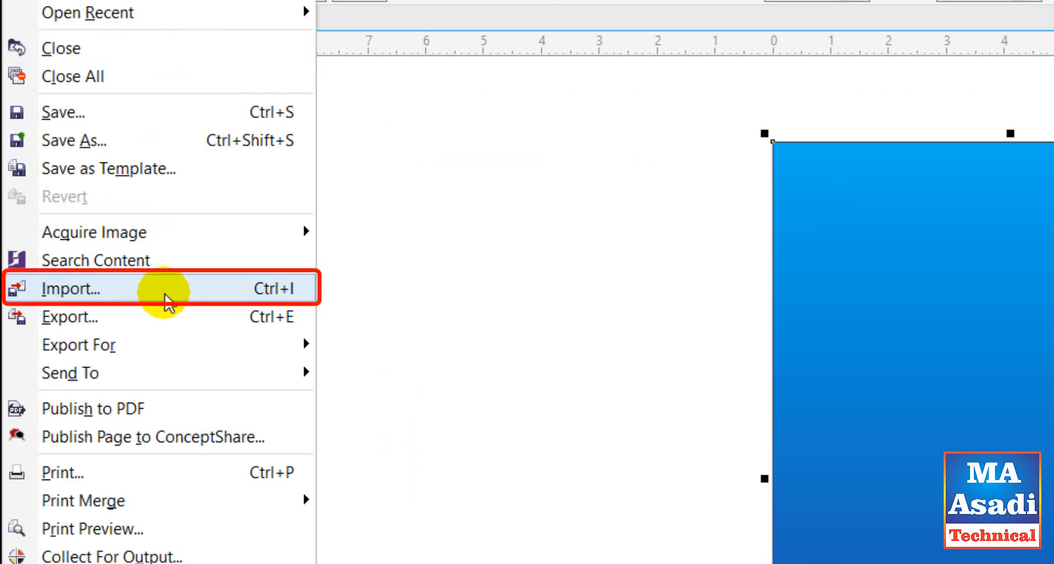
{"action": "left_click", "coordinate": [249, 288]}
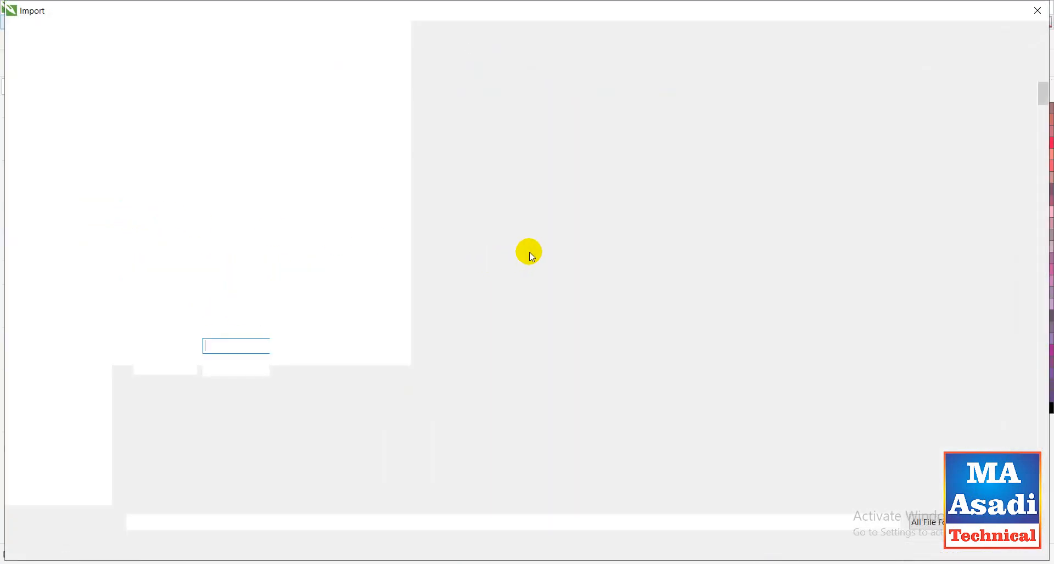
{"action": "scroll", "coordinate": [560, 267], "scroll_direction": "down", "scroll_amount": 3}
{"action": "scroll", "coordinate": [560, 268], "scroll_direction": "down", "scroll_amount": 20}
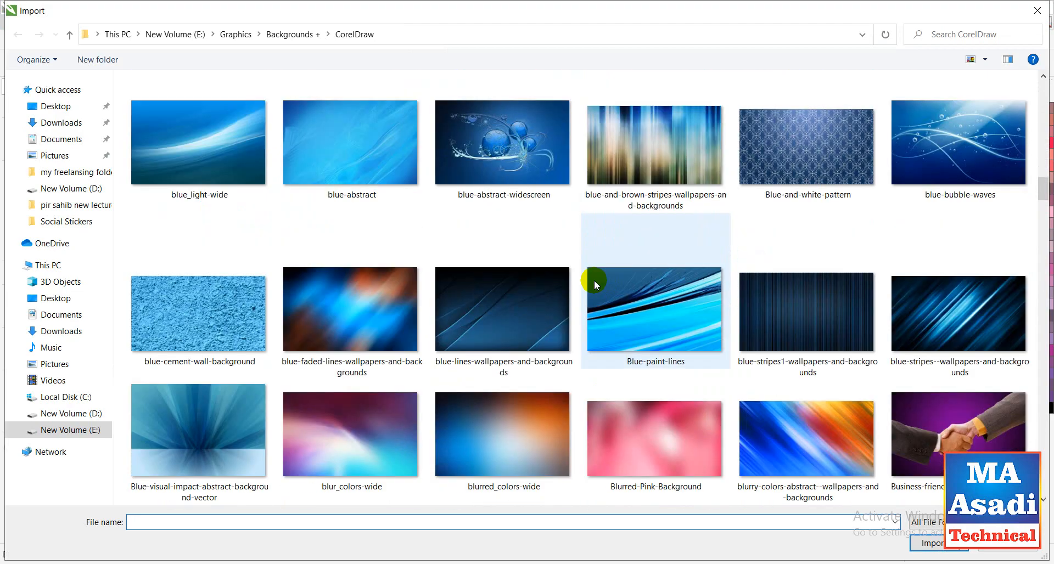
{"action": "scroll", "coordinate": [576, 287], "scroll_direction": "down", "scroll_amount": 15}
{"action": "scroll", "coordinate": [603, 292], "scroll_direction": "down", "scroll_amount": 10}
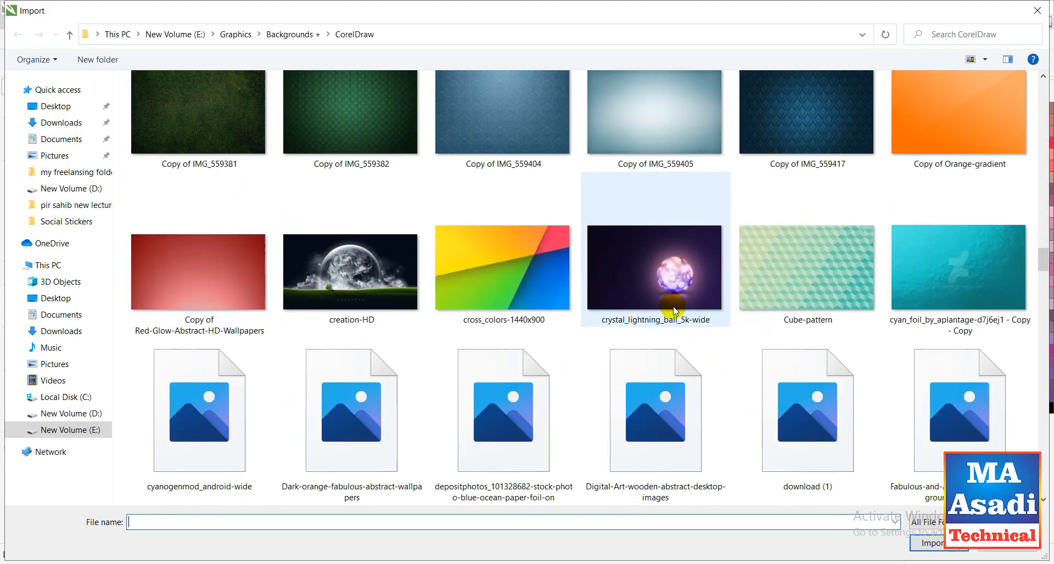
{"action": "scroll", "coordinate": [549, 296], "scroll_direction": "down", "scroll_amount": 2}
{"action": "scroll", "coordinate": [473, 307], "scroll_direction": "down", "scroll_amount": 12}
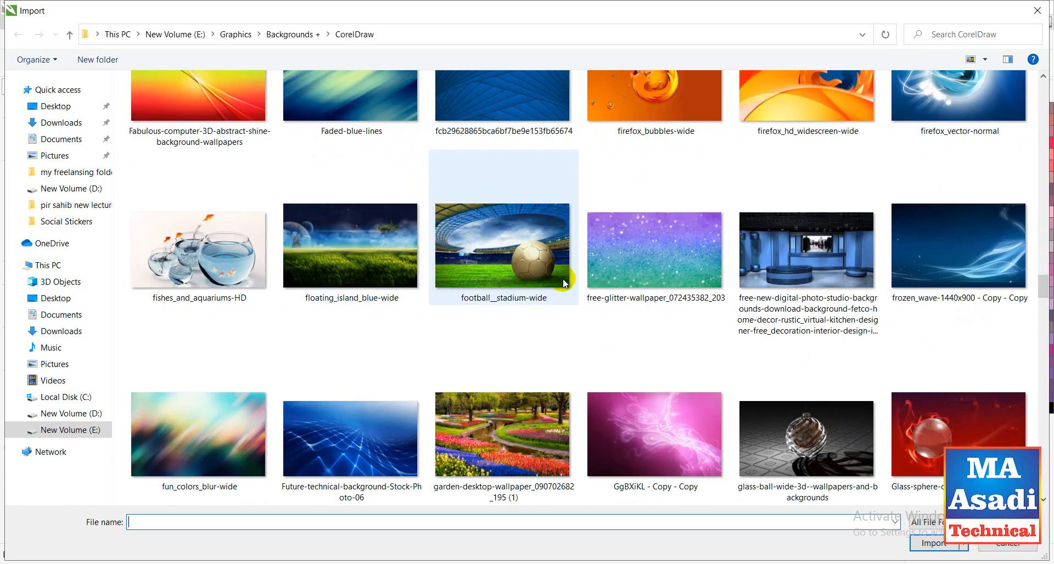
{"action": "scroll", "coordinate": [714, 318], "scroll_direction": "down", "scroll_amount": 3}
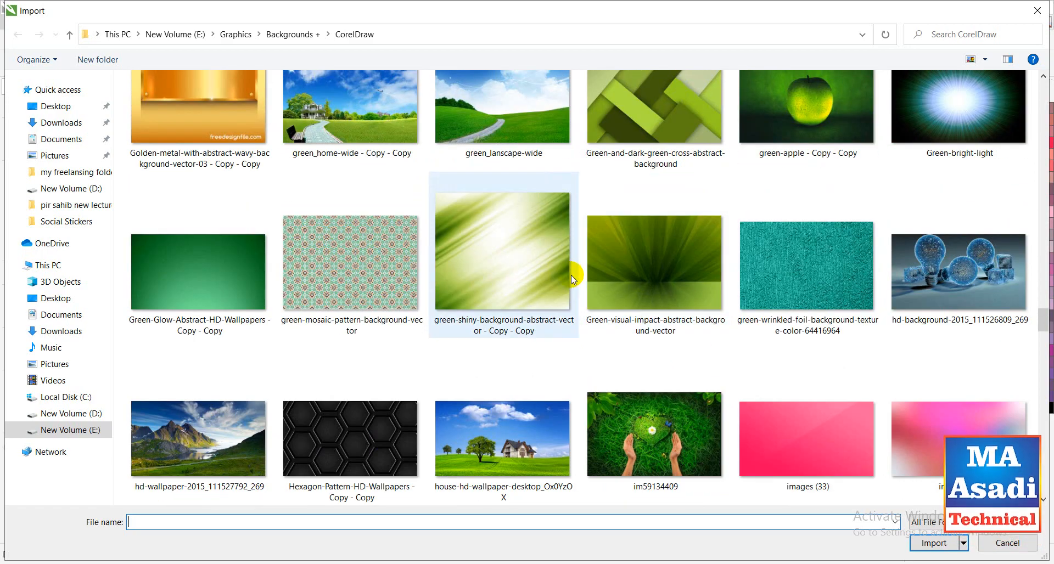
{"action": "scroll", "coordinate": [501, 278], "scroll_direction": "down", "scroll_amount": 5}
Step: Choose the background images "1 (3)" and "111111" together and import them
{"action": "left_click", "coordinate": [475, 173]}
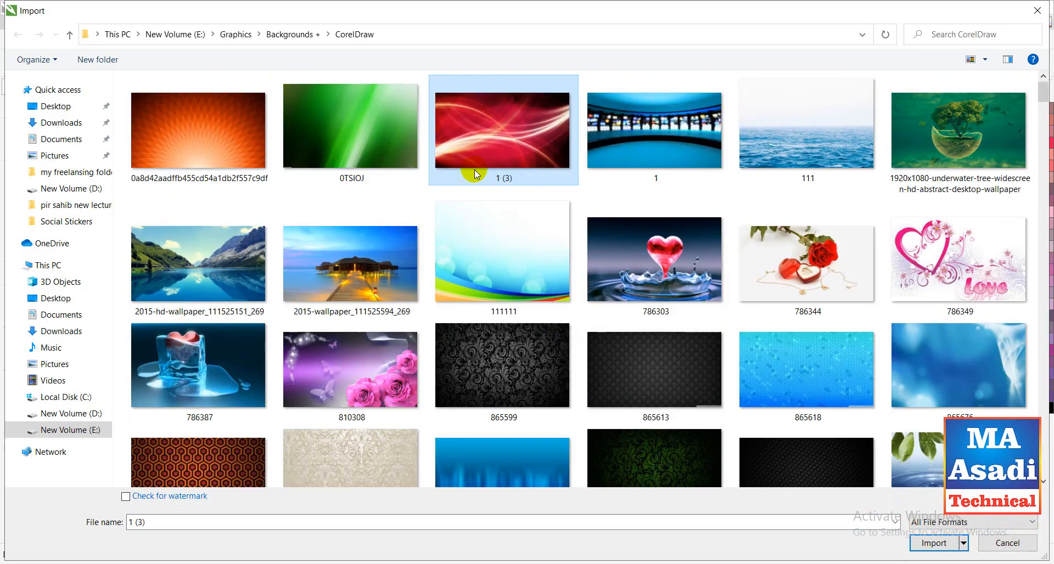
{"action": "left_click", "coordinate": [482, 238], "text": "ctrl"}
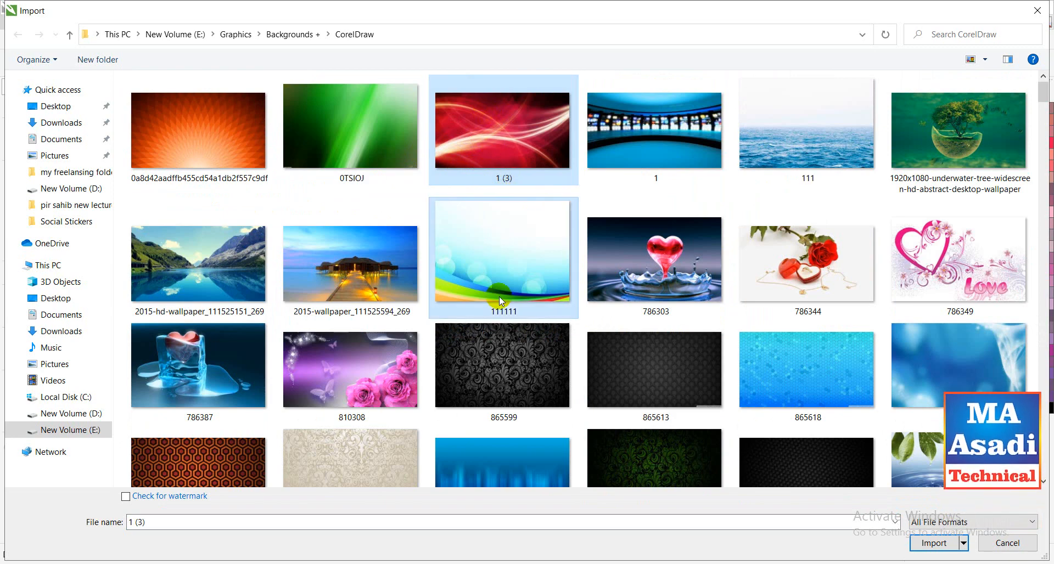
{"action": "left_click", "coordinate": [693, 263], "text": "ctrl"}
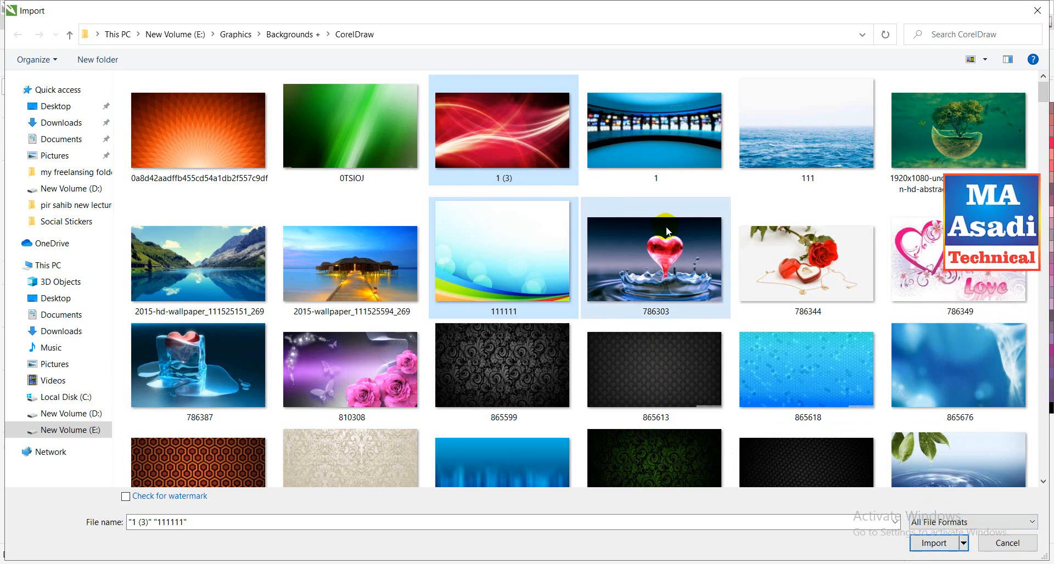
{"action": "left_click", "coordinate": [922, 543]}
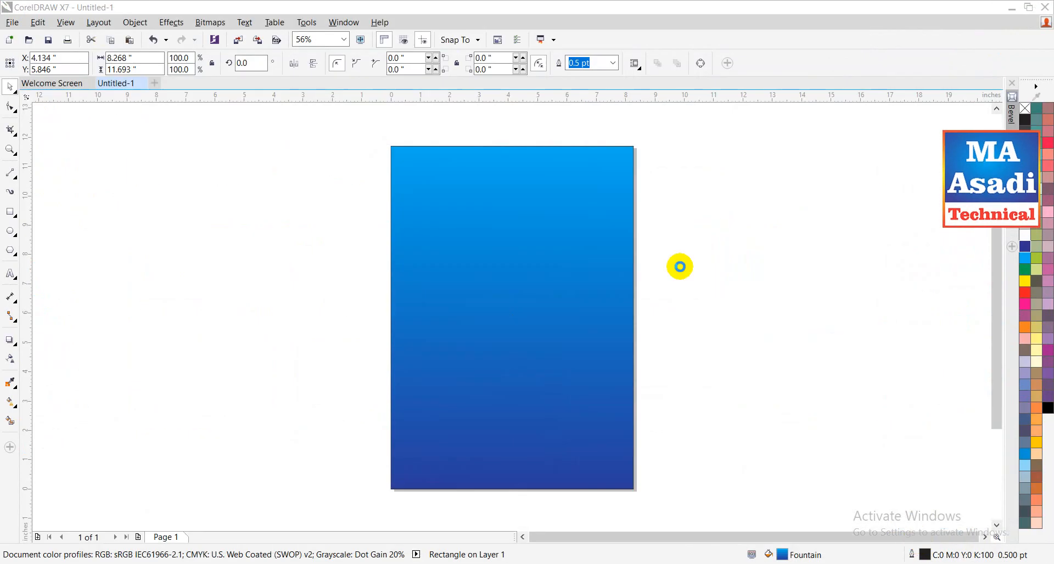
Step: Place "1 (3)" about 6.76 × 3.81 in beside the page and "111111" about 8.55 × 6.41 in on the page's opposite side
{"action": "left_click_drag", "start_coordinate": [664, 146], "coordinate": [863, 384]}
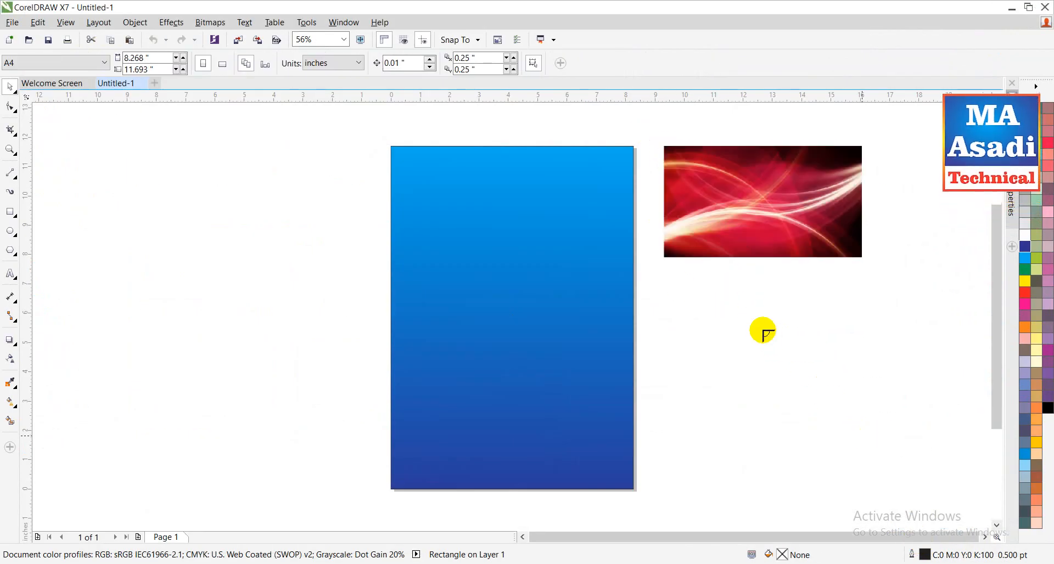
{"action": "left_click_drag", "start_coordinate": [665, 272], "coordinate": [915, 520]}
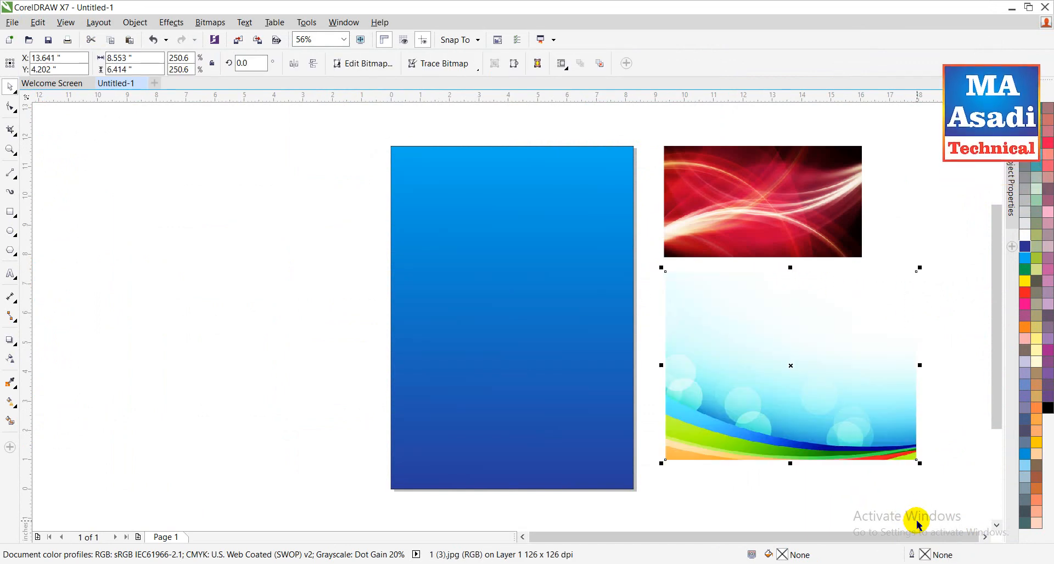
{"action": "left_click_drag", "start_coordinate": [843, 395], "coordinate": [238, 273]}
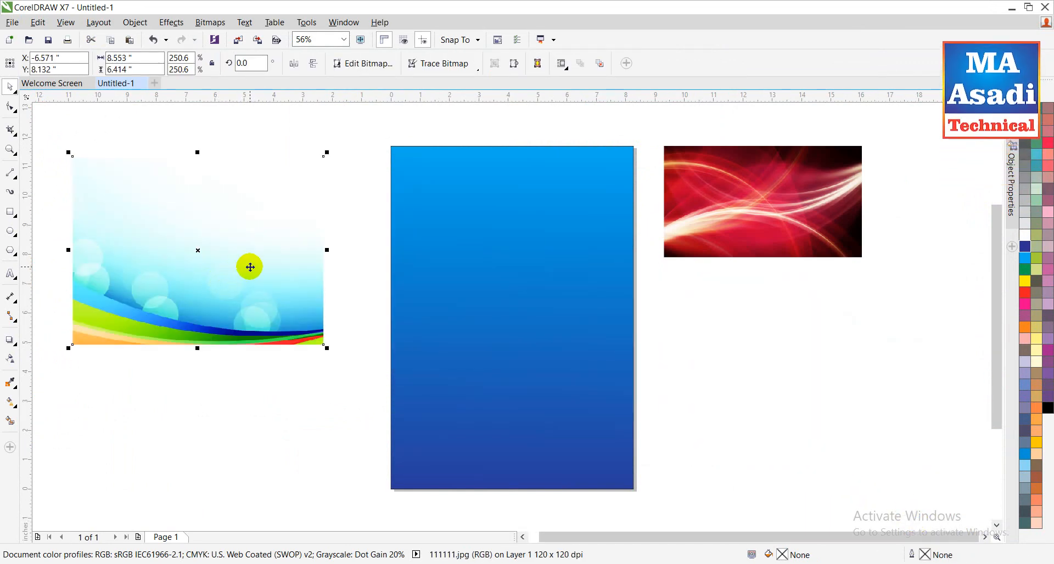
Step: Rotate the red "1 (3)" image by 90 degrees
{"action": "left_click", "coordinate": [696, 212]}
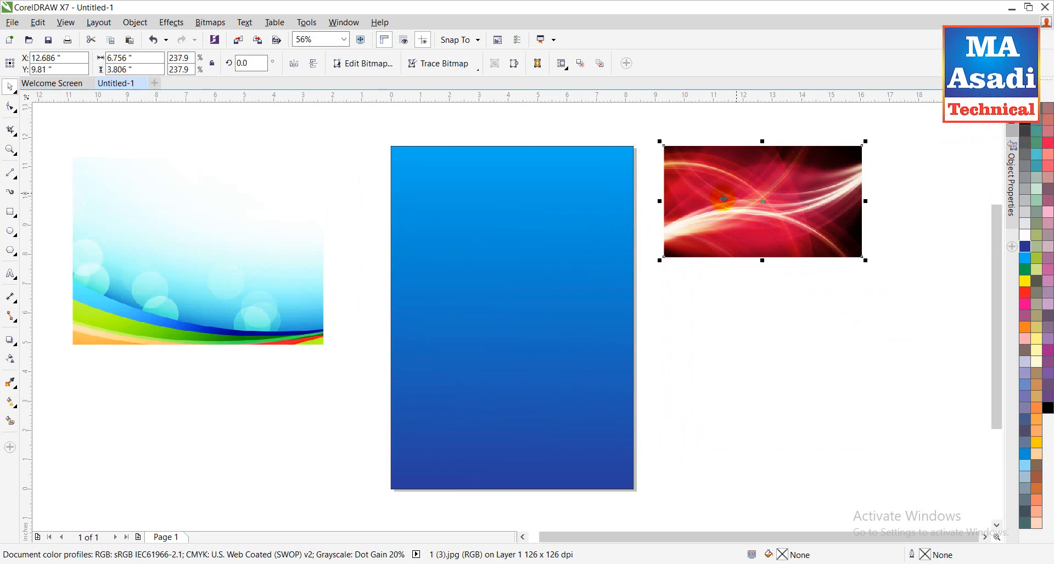
{"action": "left_click", "coordinate": [258, 64]}
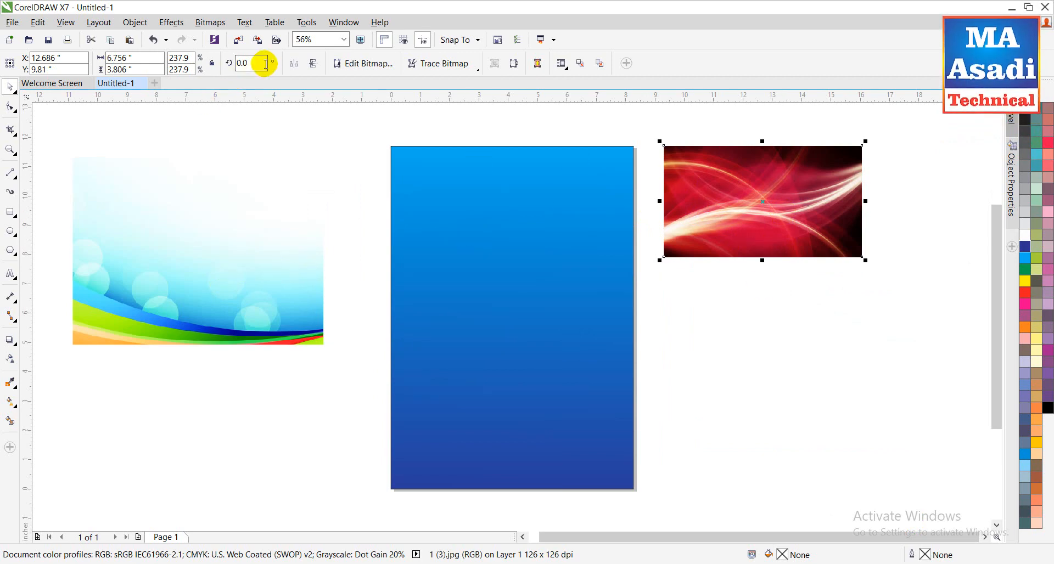
{"action": "type", "text": "90"}
{"action": "key", "text": "Return"}
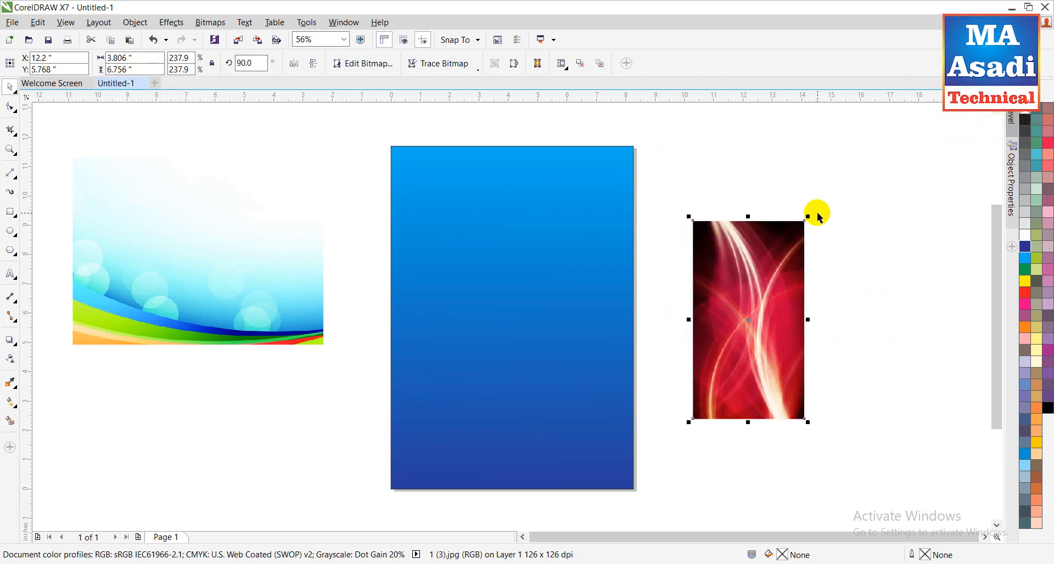
Step: Enlarge the rotated red image to about 4.48 × 7.96 in and align it with the page's upper-left corner
{"action": "left_click_drag", "start_coordinate": [814, 214], "coordinate": [827, 181]}
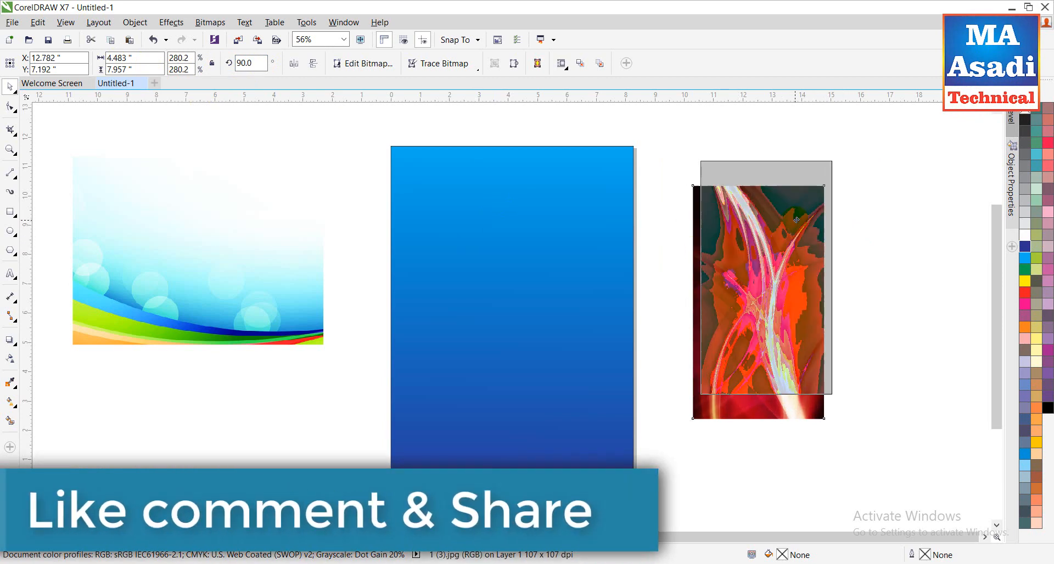
{"action": "left_click_drag", "start_coordinate": [787, 246], "coordinate": [493, 247]}
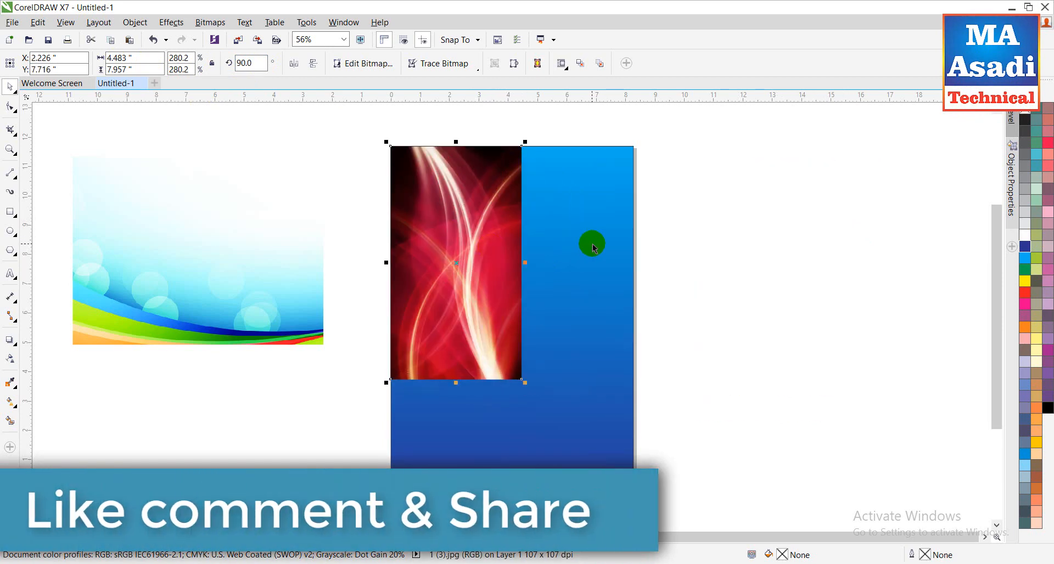
Step: Delete the blue gradient rectangle and undo the deletion
{"action": "left_click", "coordinate": [592, 243]}
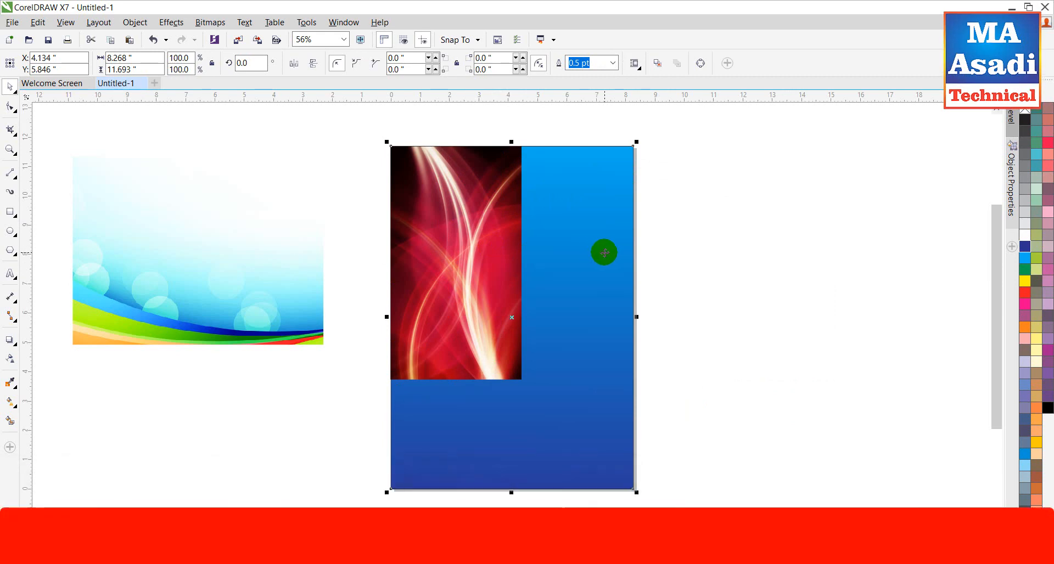
{"action": "key", "text": "Delete"}
{"action": "key", "text": "ctrl+z"}
{"action": "left_click", "coordinate": [709, 232]}
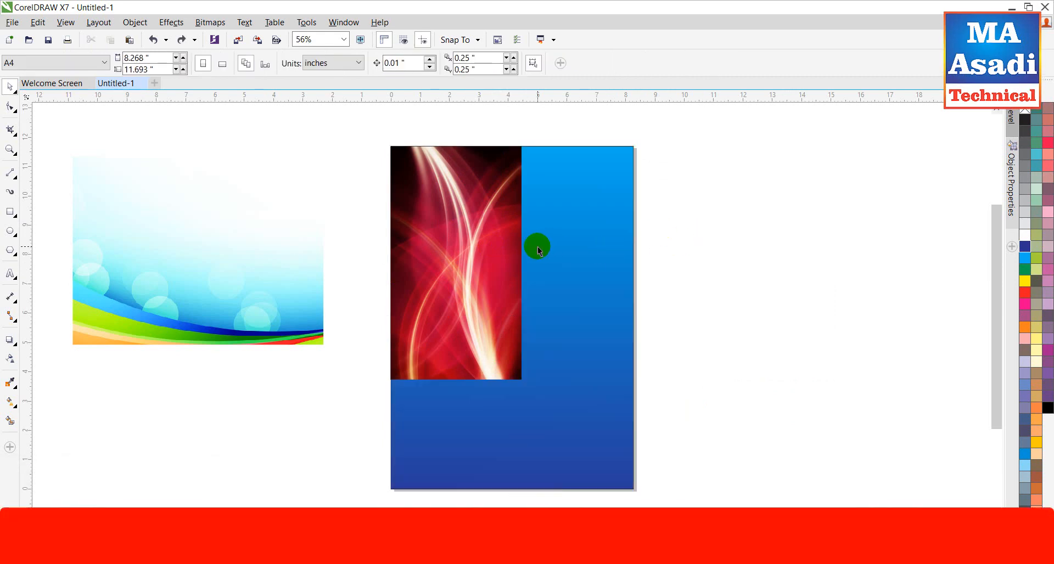
Step: Stretch the red image to cover the whole page, about 8.28 × 11.70 in
{"action": "left_click", "coordinate": [491, 258]}
{"action": "left_click_drag", "start_coordinate": [524, 383], "coordinate": [593, 496]}
{"action": "left_click_drag", "start_coordinate": [593, 315], "coordinate": [636, 317]}
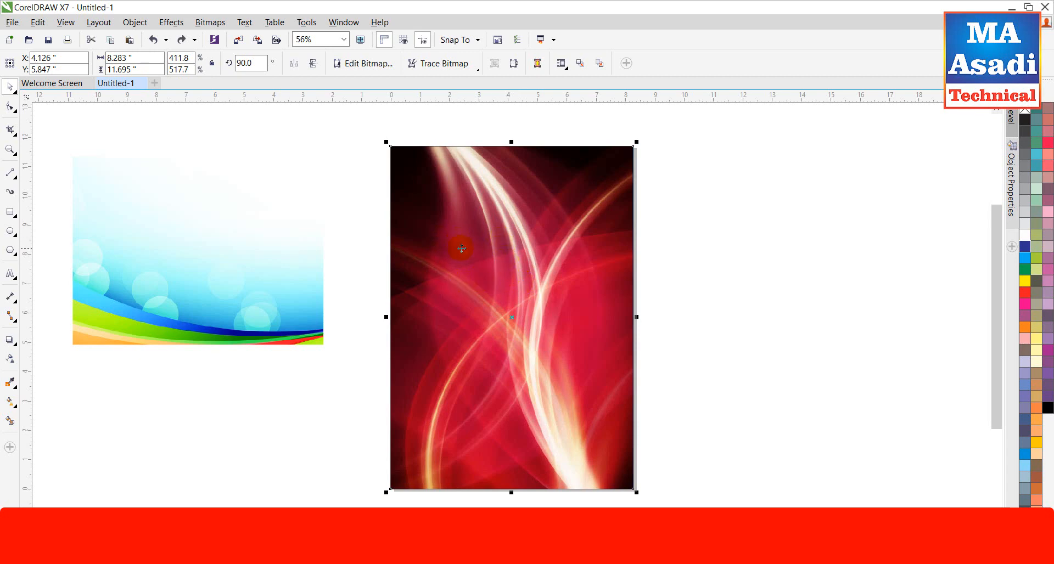
Step: Move the red image, the blue gradient rectangle and the "111111" image apart so that they stand side by side
{"action": "left_click_drag", "start_coordinate": [610, 274], "coordinate": [402, 266]}
{"action": "left_click", "coordinate": [450, 262]}
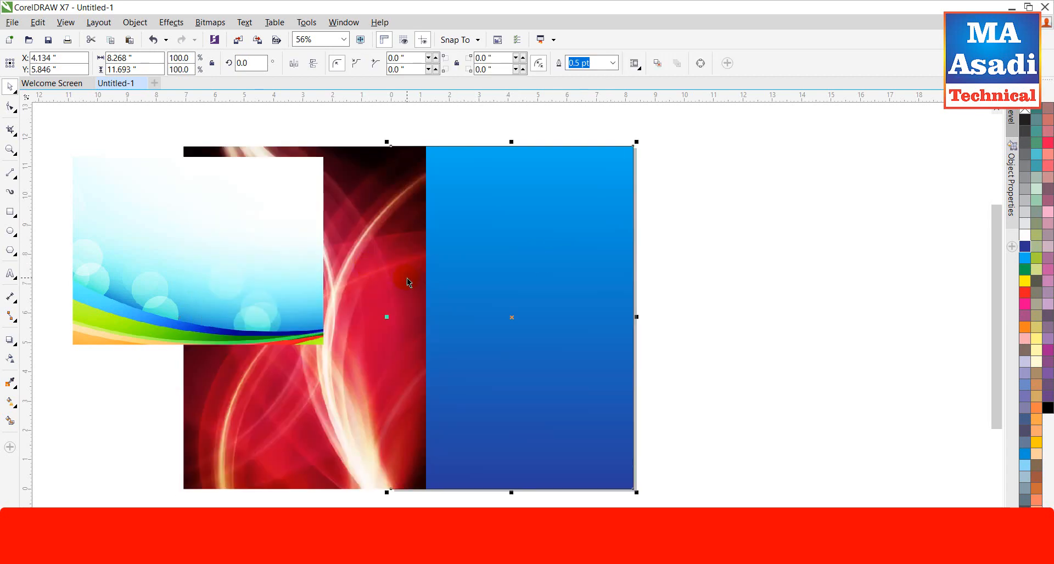
{"action": "left_click_drag", "start_coordinate": [449, 316], "coordinate": [594, 268]}
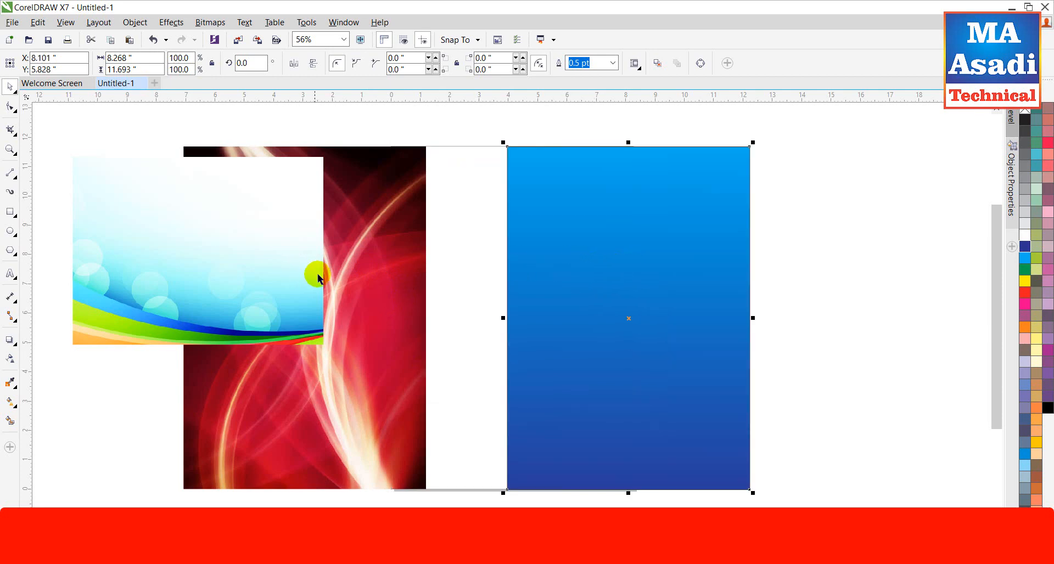
{"action": "left_click", "coordinate": [319, 279]}
{"action": "left_click_drag", "start_coordinate": [372, 294], "coordinate": [448, 350]}
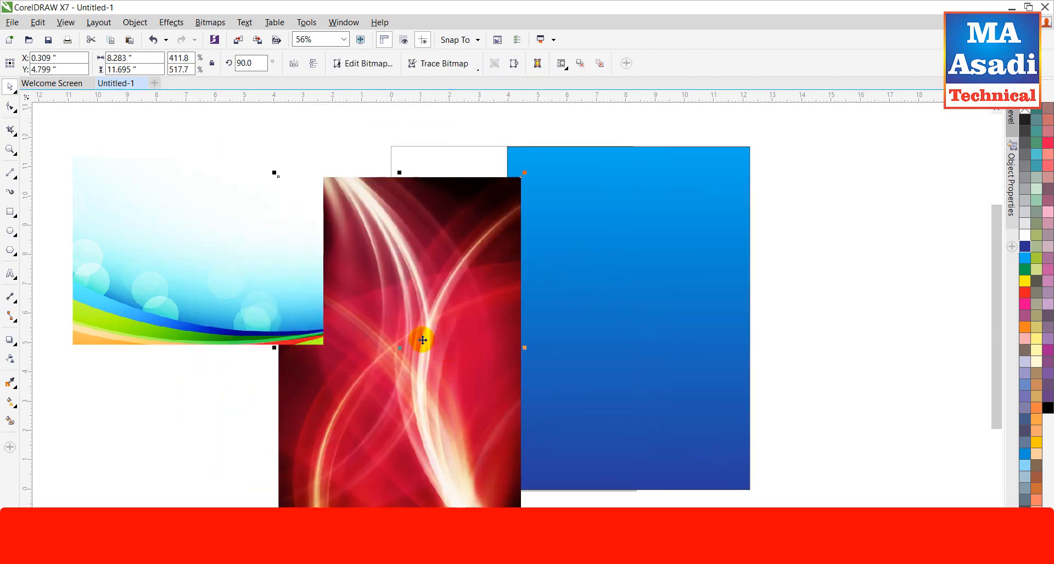
{"action": "left_click_drag", "start_coordinate": [180, 252], "coordinate": [141, 245]}
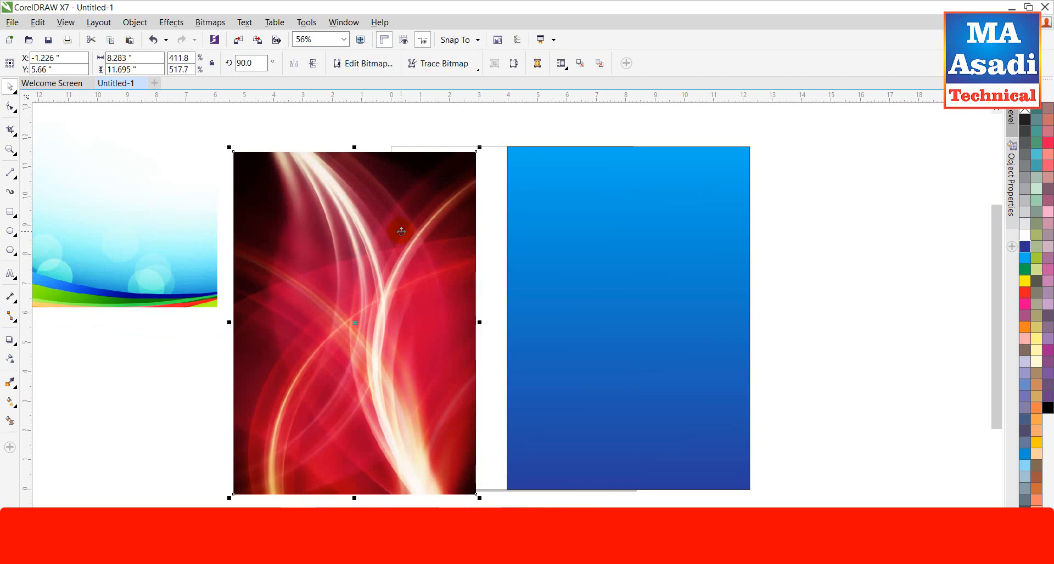
Step: PowerClip the red image inside the blue gradient rectangle
{"action": "right_click", "coordinate": [402, 231]}
{"action": "left_click", "coordinate": [362, 221]}
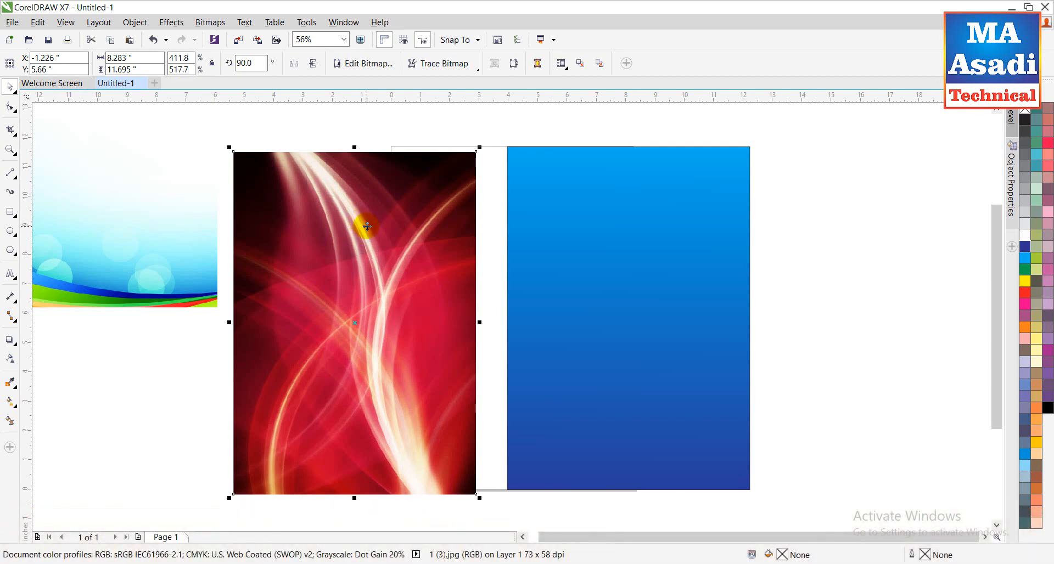
{"action": "right_click", "coordinate": [367, 226]}
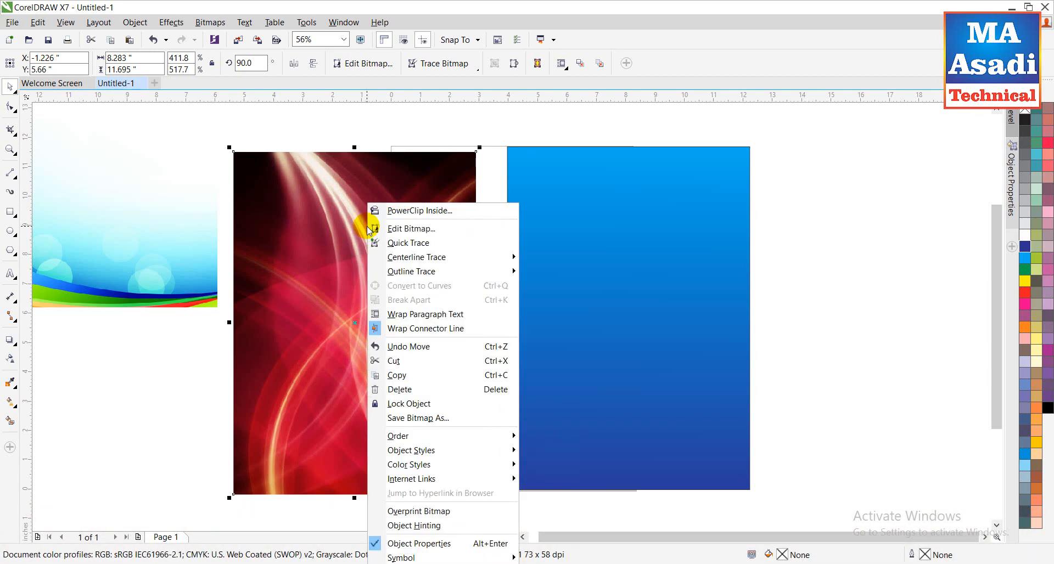
{"action": "left_click", "coordinate": [399, 212]}
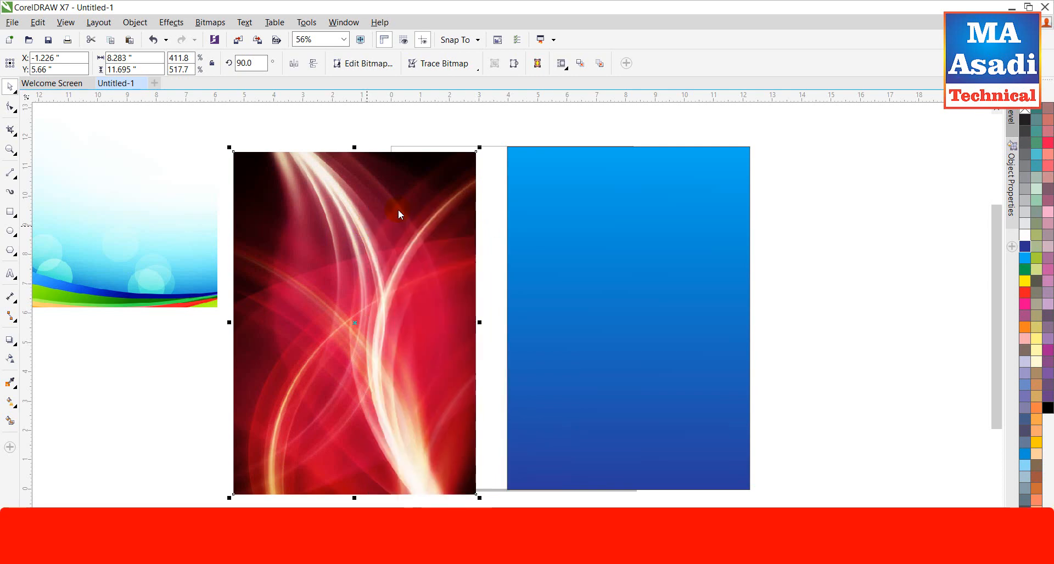
{"action": "left_click", "coordinate": [552, 176]}
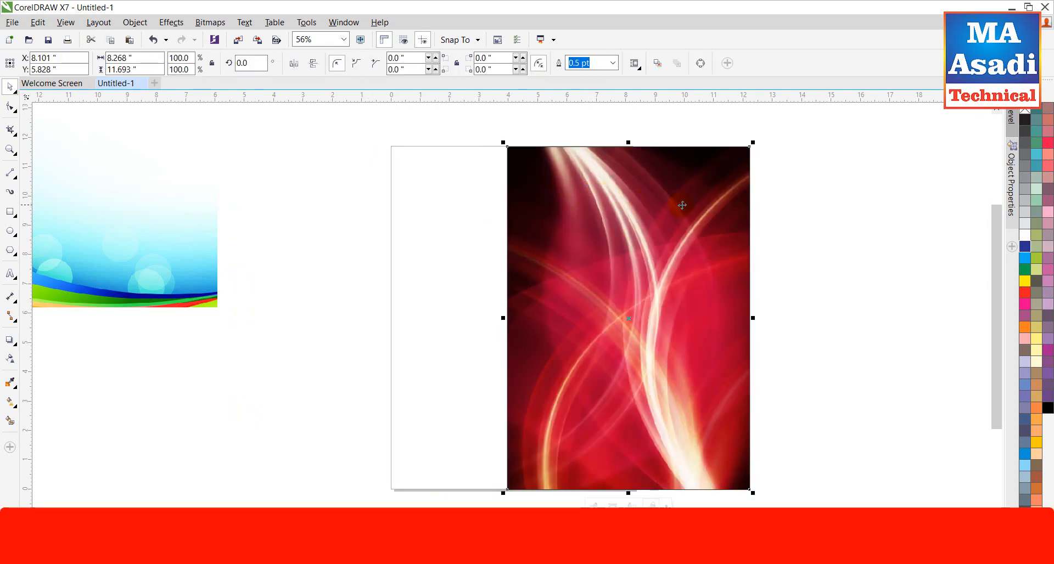
Step: Move the PowerClip rectangle back over the page and enlarge the red image inside it to about 9.77 × 13.79 in
{"action": "left_click_drag", "start_coordinate": [716, 231], "coordinate": [578, 238]}
{"action": "double_click", "coordinate": [577, 235]}
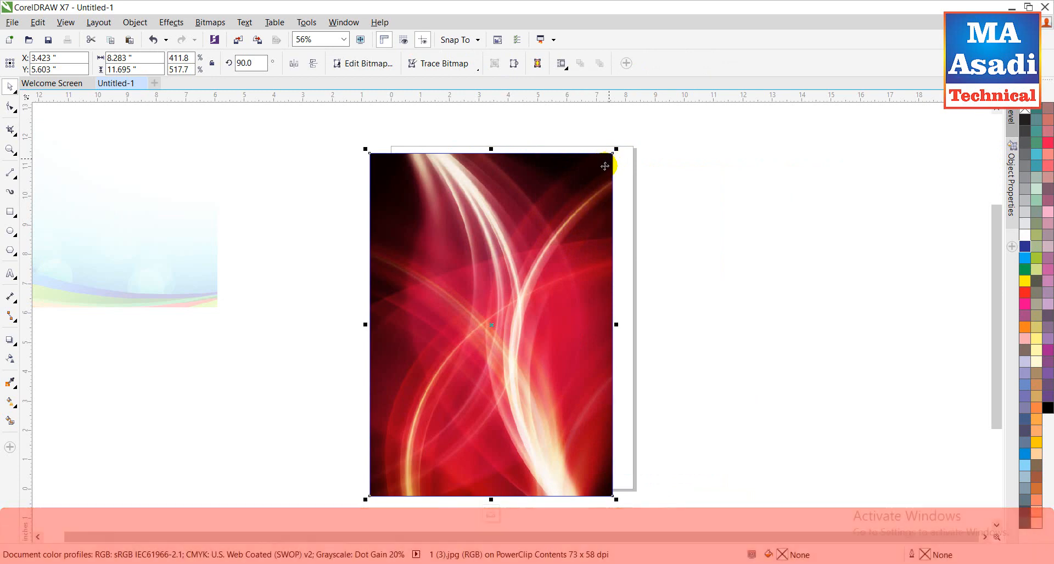
{"action": "left_click", "coordinate": [572, 197]}
{"action": "left_click", "coordinate": [593, 169]}
{"action": "left_click_drag", "start_coordinate": [617, 149], "coordinate": [640, 114]}
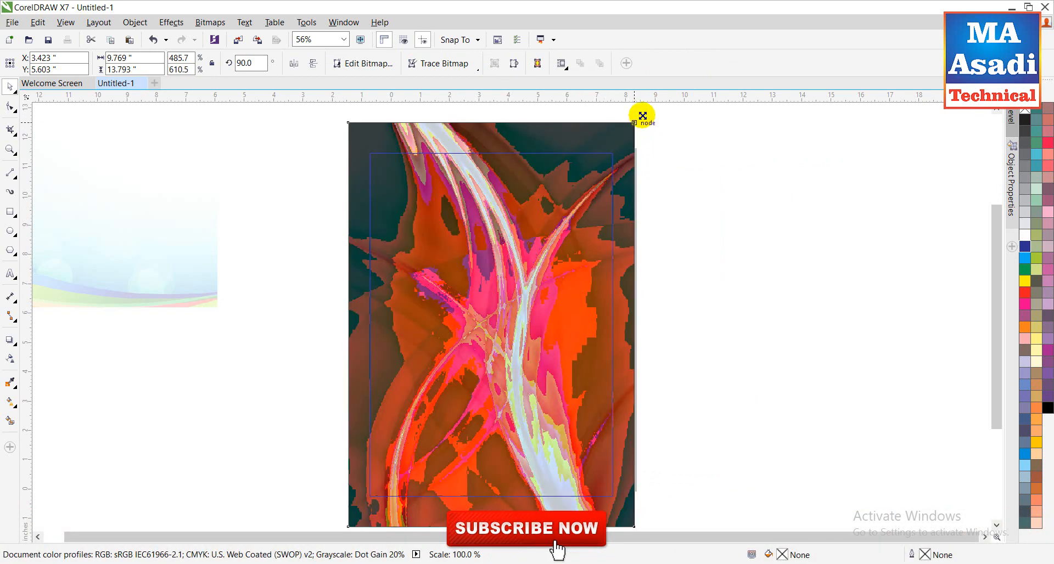
{"action": "left_click", "coordinate": [693, 177]}
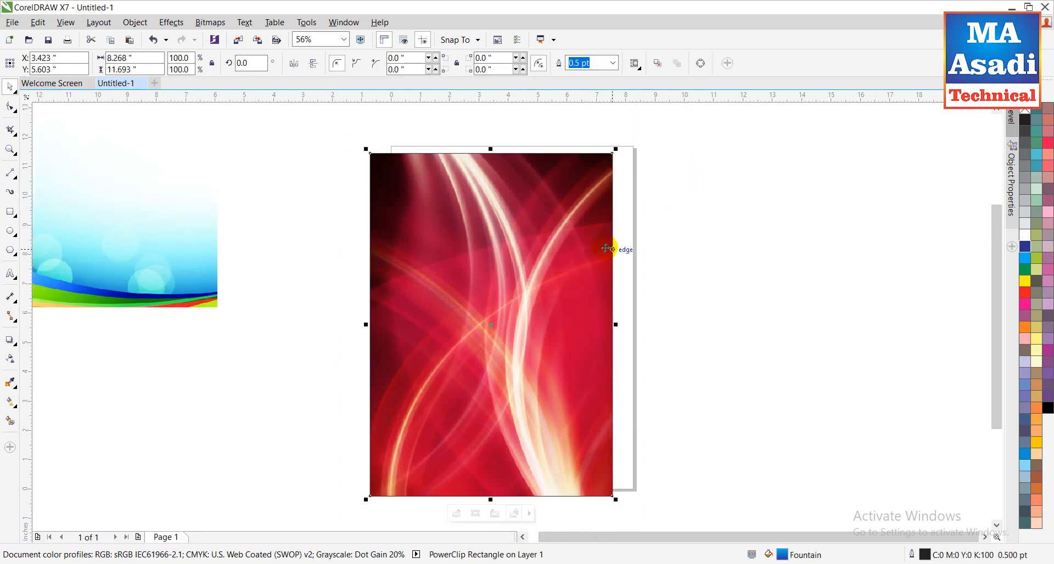
Step: Remove the PowerClip rectangle's outline and move it up to about X 4.70, Y 6.58 in
{"action": "right_click", "coordinate": [1024, 112]}
{"action": "left_click_drag", "start_coordinate": [503, 241], "coordinate": [549, 224]}
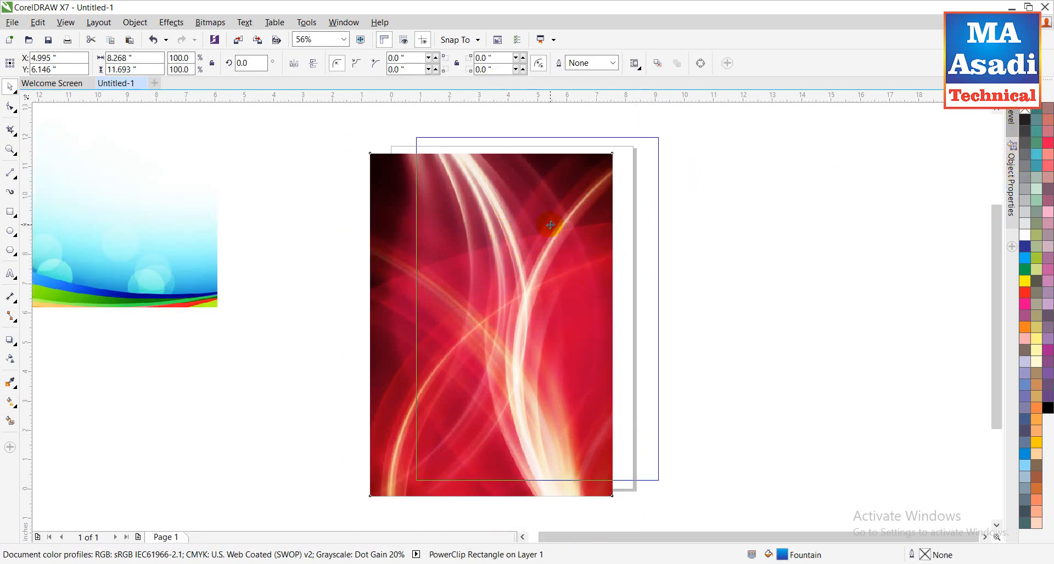
{"action": "left_click_drag", "start_coordinate": [452, 243], "coordinate": [444, 231]}
Step: Move the "111111" image closer to the page and PowerClip it inside the rectangle holding the red image
{"action": "left_click_drag", "start_coordinate": [146, 230], "coordinate": [263, 278]}
{"action": "right_click", "coordinate": [266, 278]}
{"action": "left_click", "coordinate": [318, 211]}
{"action": "left_click", "coordinate": [548, 324]}
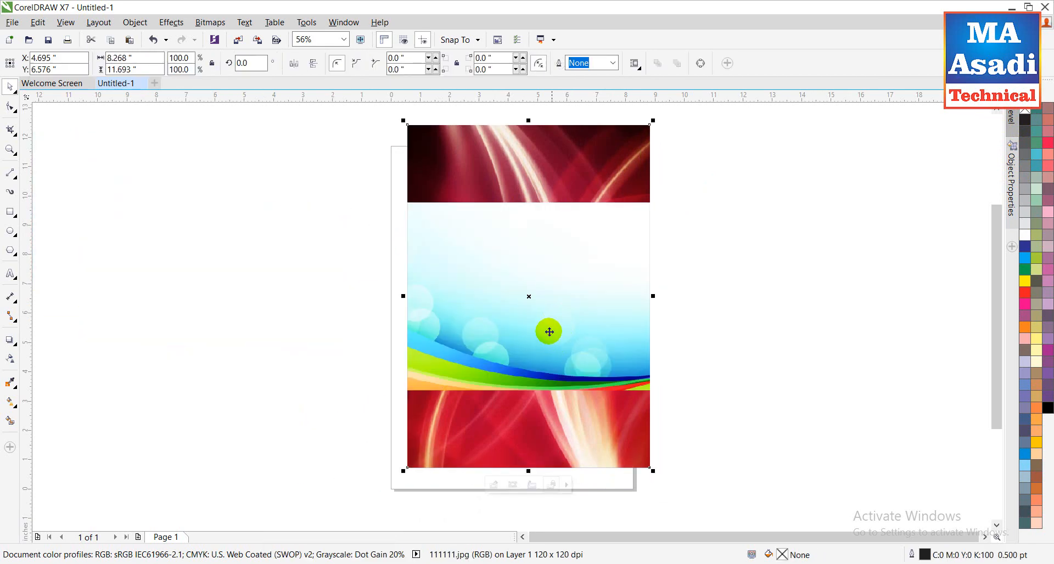
Step: Inside the PowerClip, move the "111111" image down to the rectangle's lower edge, about X 4.70, Y 3.88 in, and finish editing
{"action": "left_click", "coordinate": [542, 311], "text": "ctrl"}
{"action": "left_click_drag", "start_coordinate": [543, 309], "coordinate": [546, 344]}
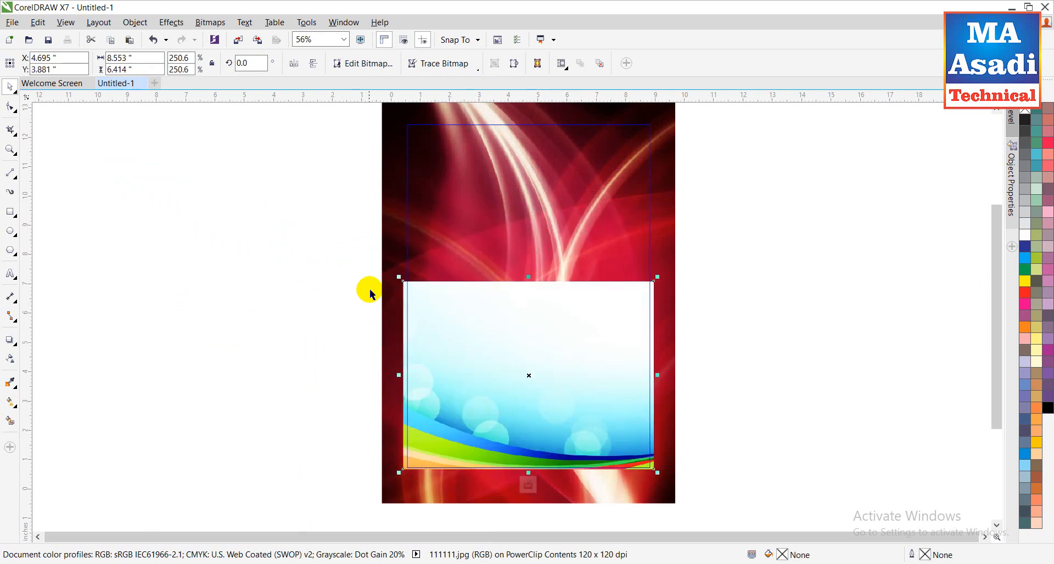
{"action": "left_click", "coordinate": [528, 282], "text": "ctrl"}
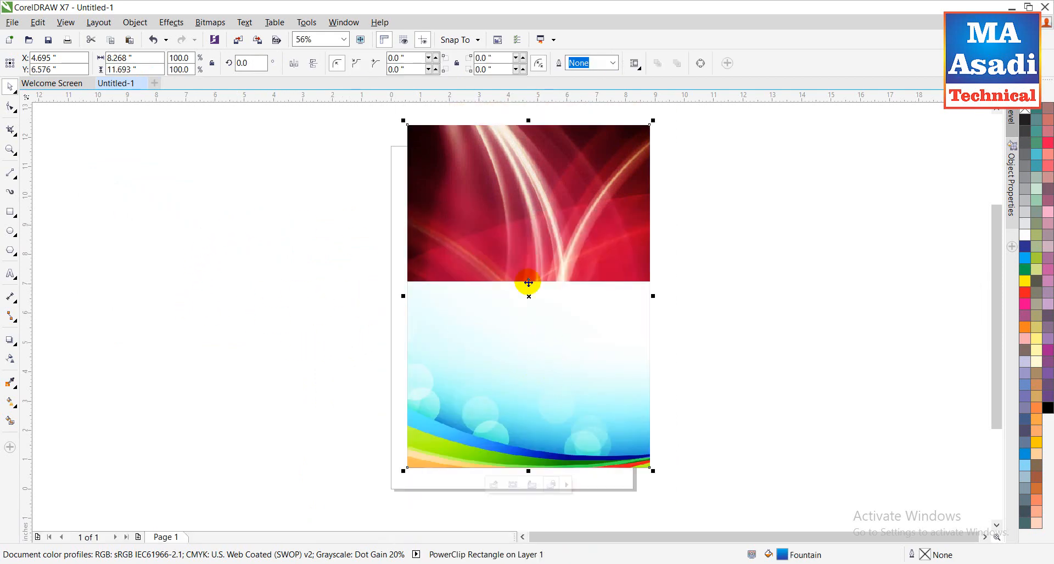
Step: Fade the "111111" image inside the PowerClip upward into the red image with a vertical linear transparency ending at 100, and finish editing
{"action": "double_click", "coordinate": [576, 296]}
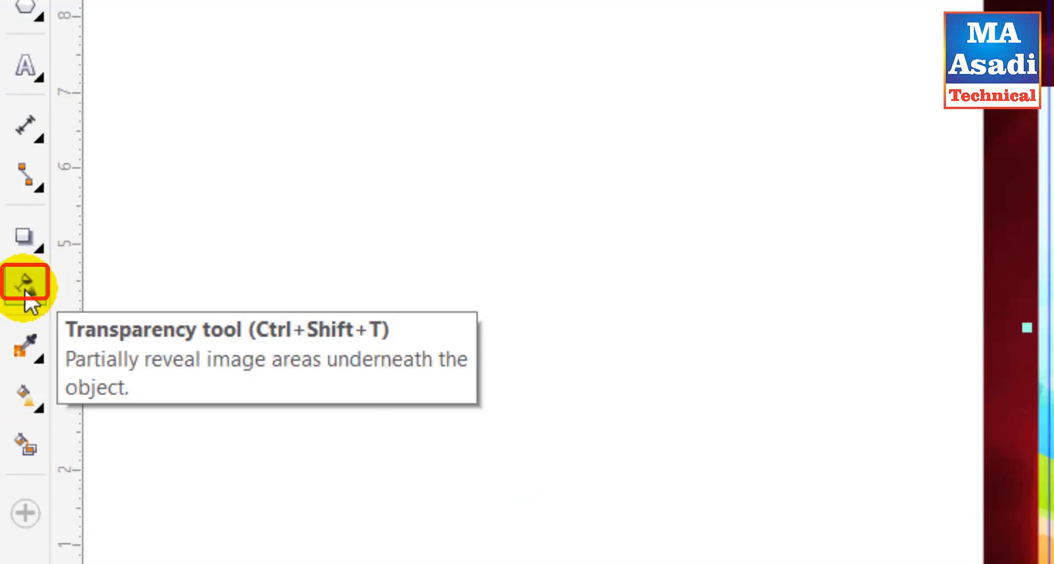
{"action": "left_click", "coordinate": [25, 291]}
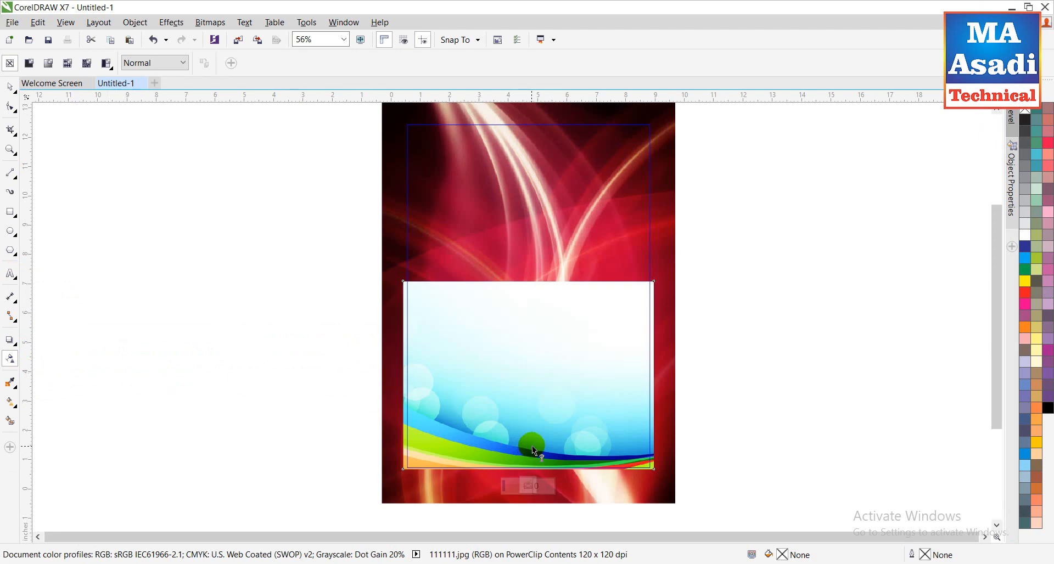
{"action": "left_click_drag", "start_coordinate": [532, 446], "coordinate": [531, 371]}
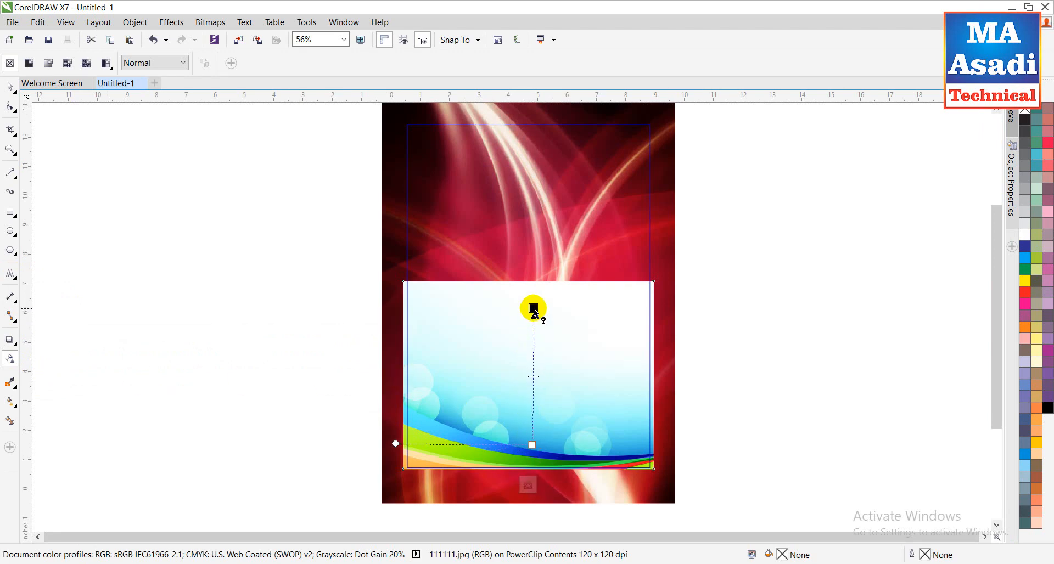
{"action": "mouse_move", "coordinate": [532, 306]}
{"action": "left_mouse_down"}
{"action": "mouse_move", "coordinate": [534, 341]}
{"action": "mouse_move", "coordinate": [532, 309]}
{"action": "left_mouse_up"}
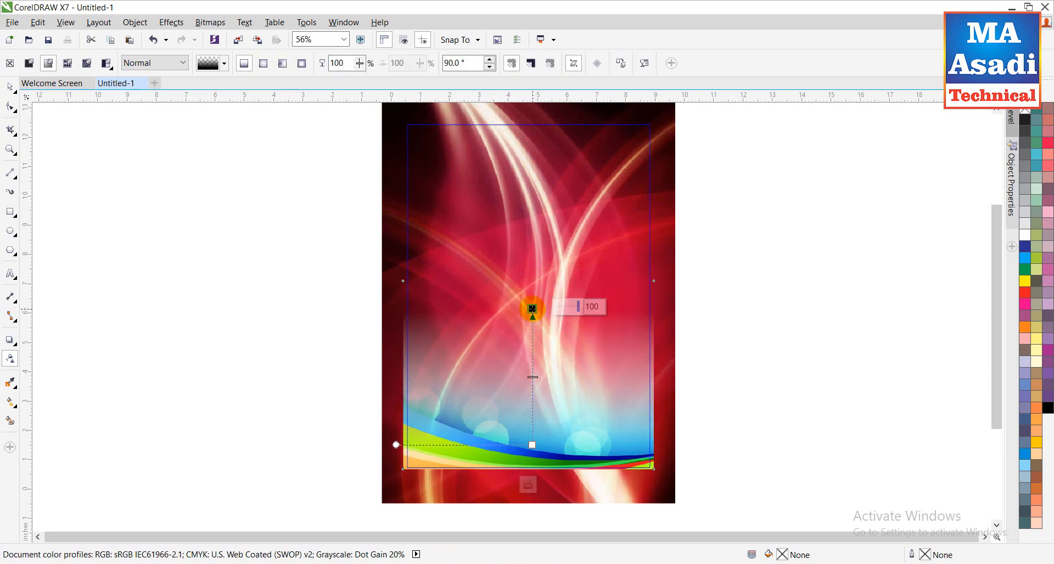
{"action": "left_click", "coordinate": [532, 327]}
{"action": "key", "text": "space"}
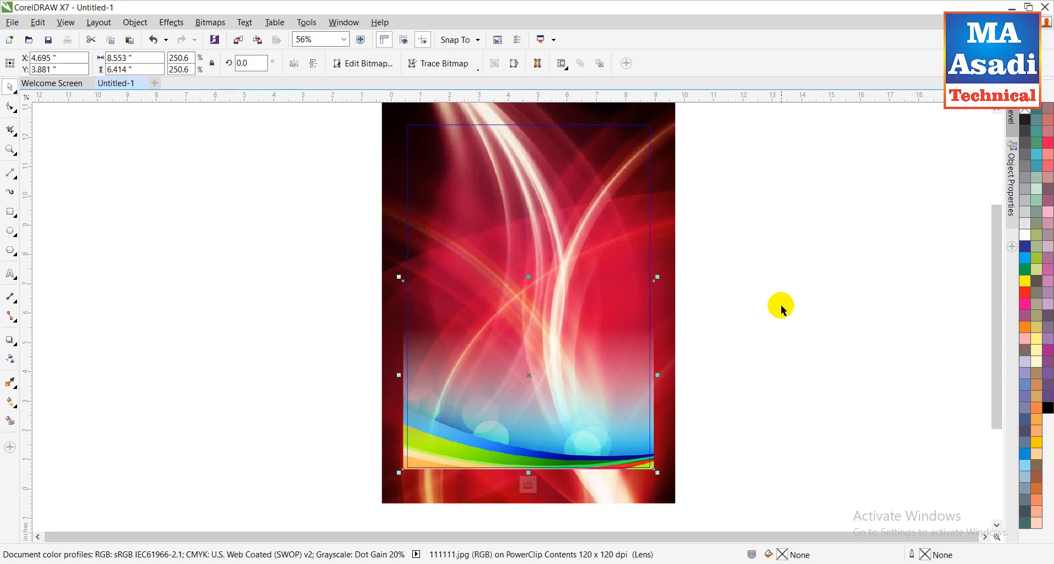
{"action": "left_click", "coordinate": [777, 306]}
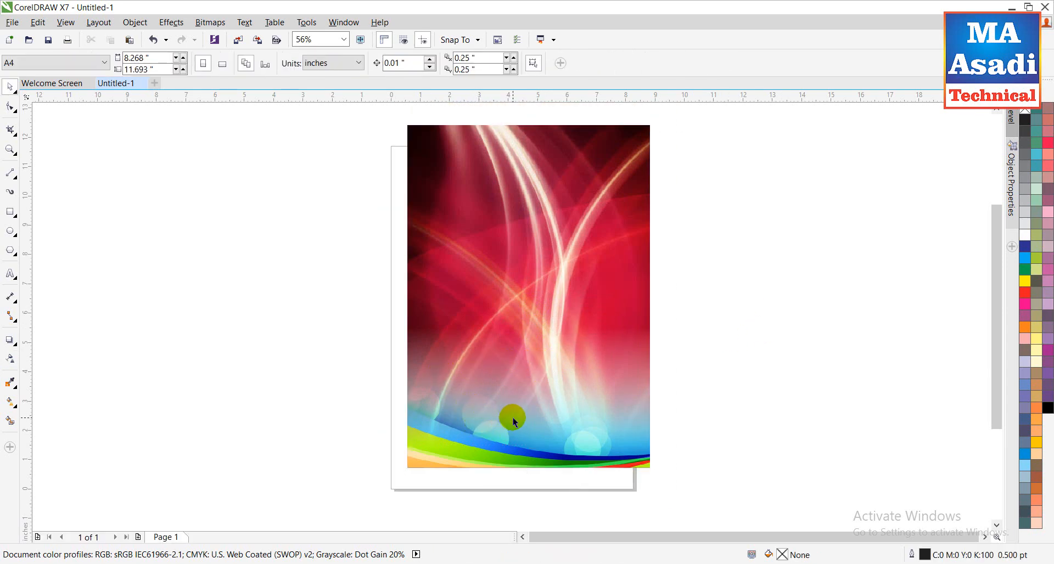
Step: Create the artistic text "The Right way School system" in Arial 24 pt beside the upper part of the background
{"action": "scroll", "coordinate": [512, 416], "scroll_direction": "up", "scroll_amount": 1}
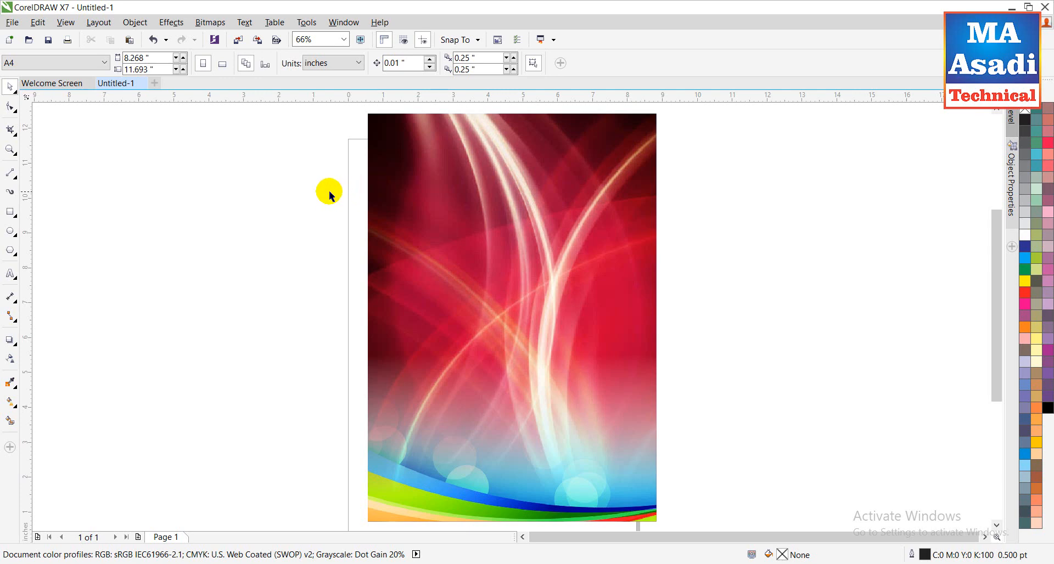
{"action": "left_click", "coordinate": [11, 274]}
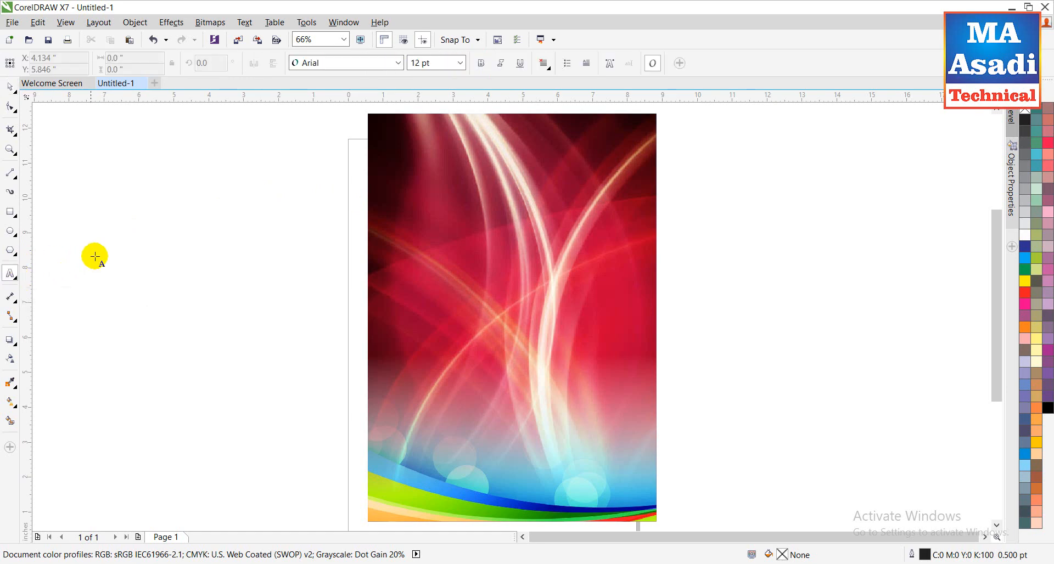
{"action": "left_click", "coordinate": [235, 224]}
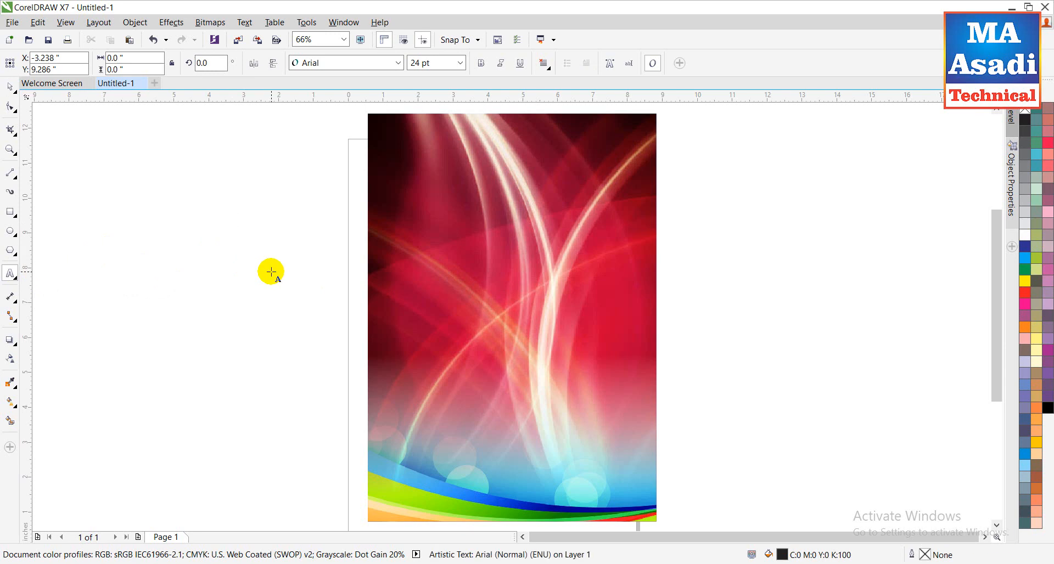
{"action": "type", "text": "The"}
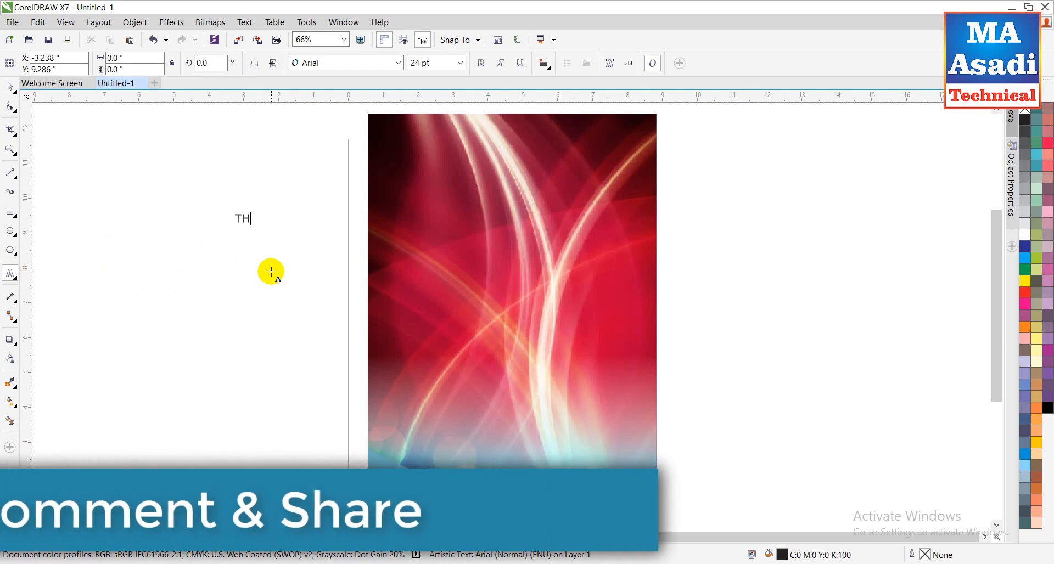
{"action": "key", "text": "BackSpace"}
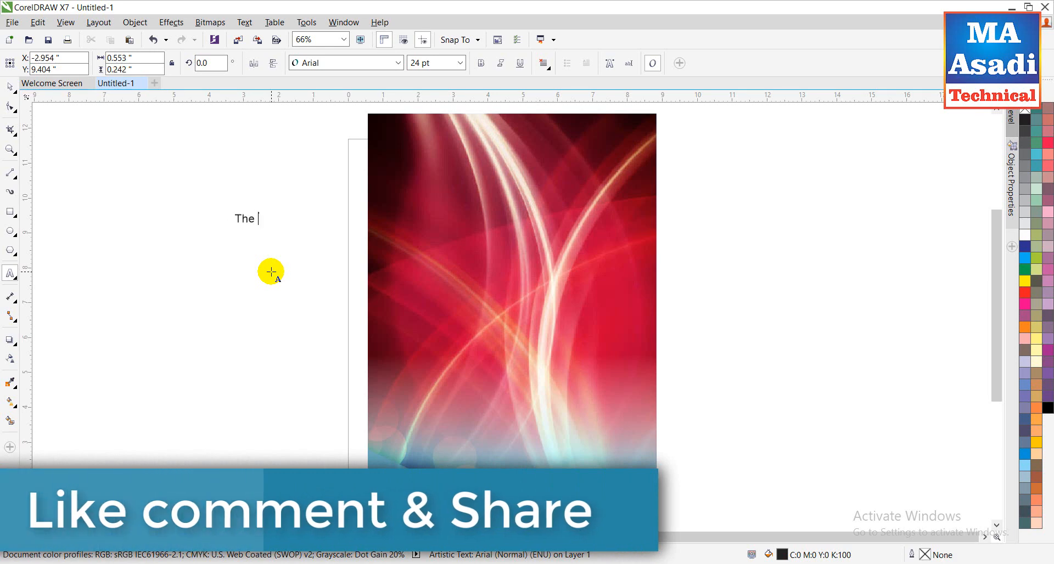
{"action": "type", "text": "Righy"}
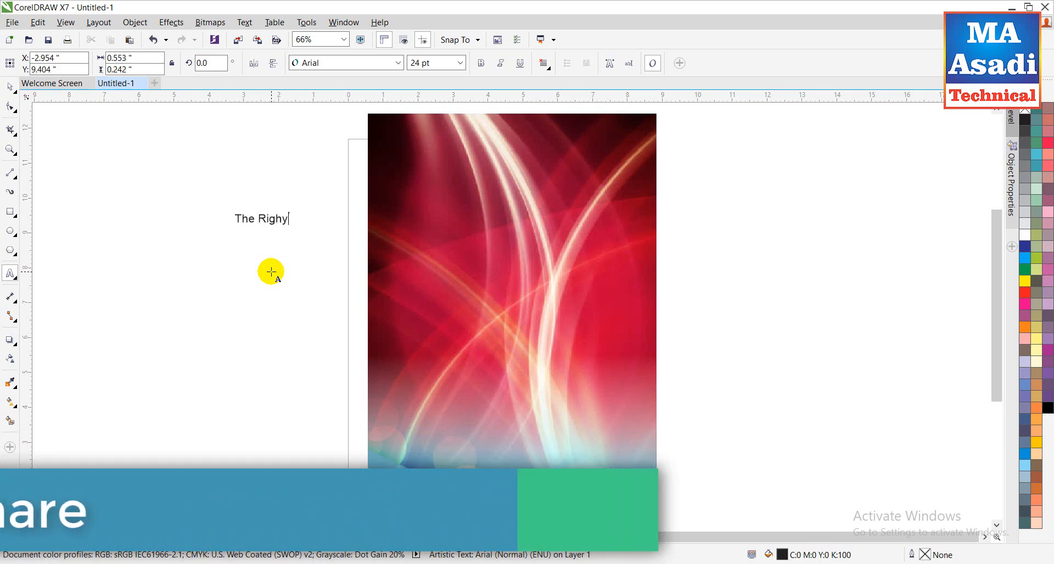
{"action": "key", "text": "BackSpace"}
{"action": "type", "text": "t way School sys"}
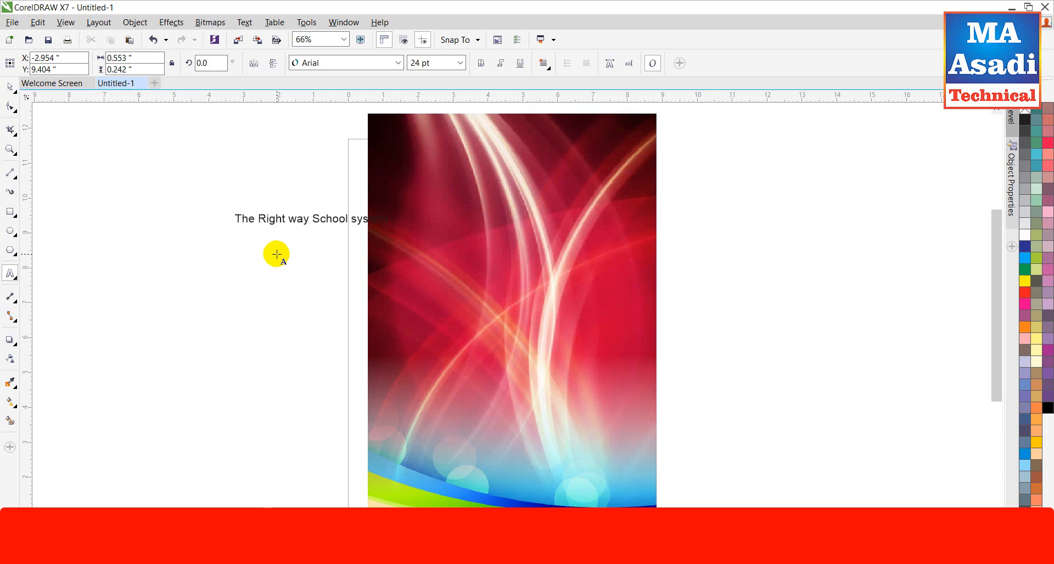
{"action": "key", "text": "Escape"}
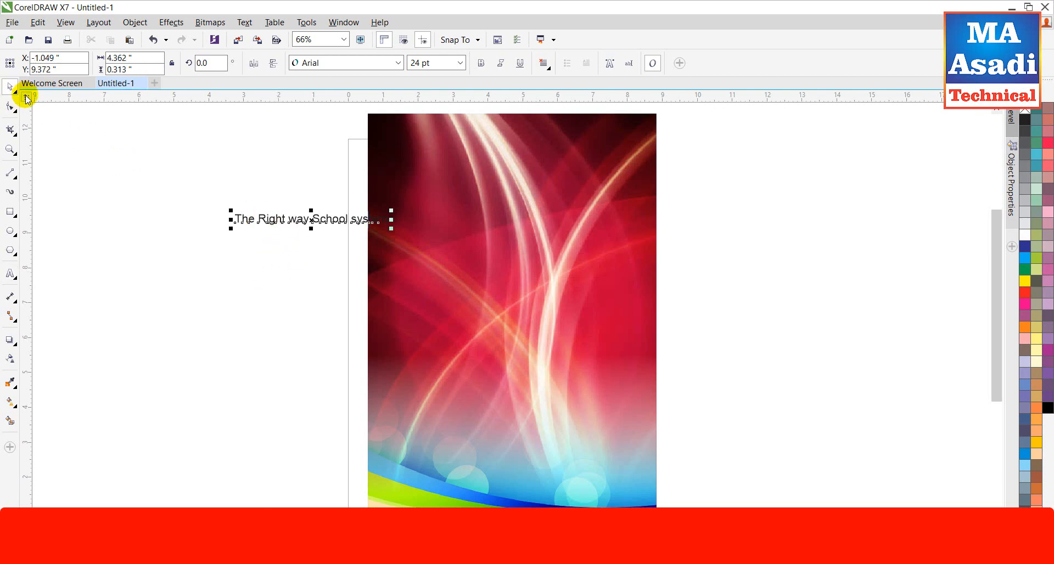
Step: Enlarge the title text to about 89 pt and break it into two lines before "School"
{"action": "left_click_drag", "start_coordinate": [305, 217], "coordinate": [769, 464]}
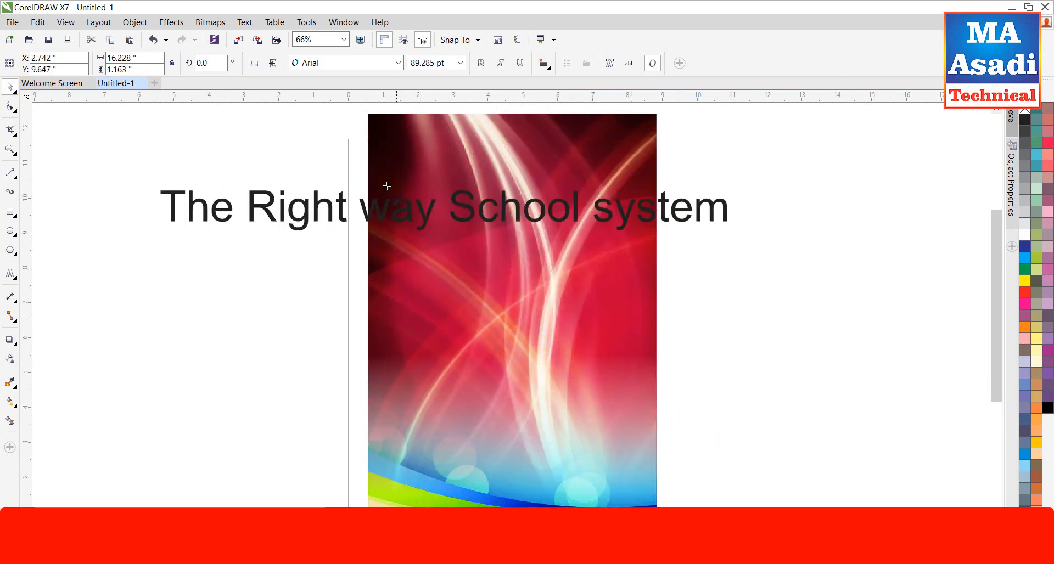
{"action": "double_click", "coordinate": [463, 205]}
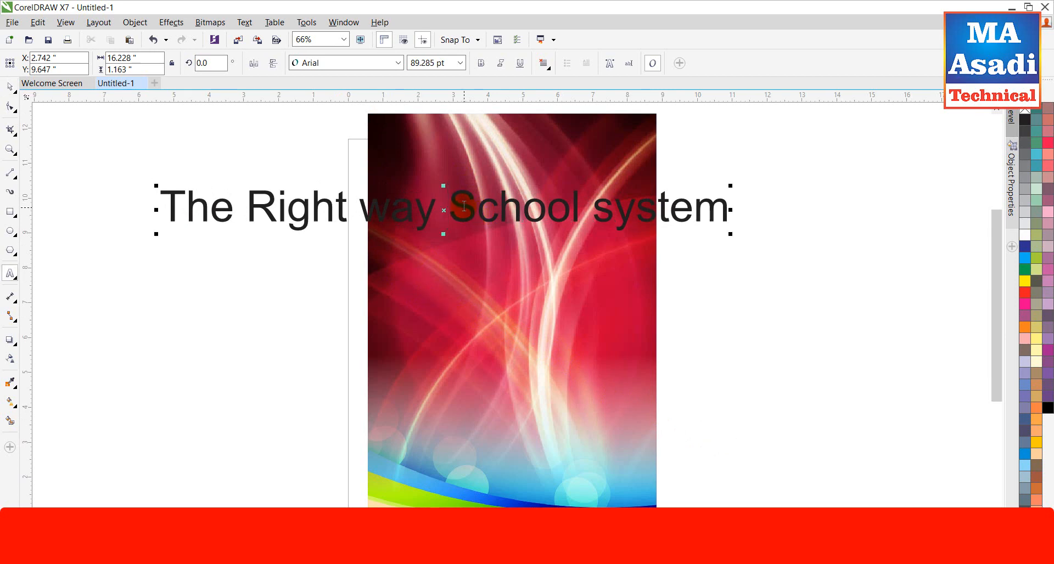
{"action": "key", "text": "Return"}
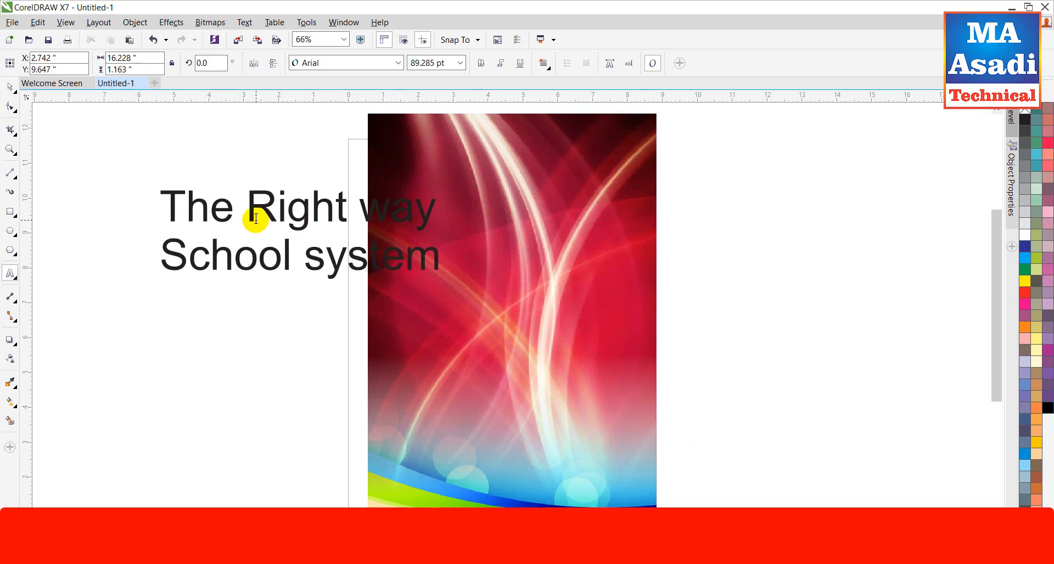
Step: Centre the two-line title horizontally on the background and reduce it to about 68.6 pt near the upper edge
{"action": "key", "text": "ctrl+space"}
{"action": "left_click", "coordinate": [484, 327], "text": "shift"}
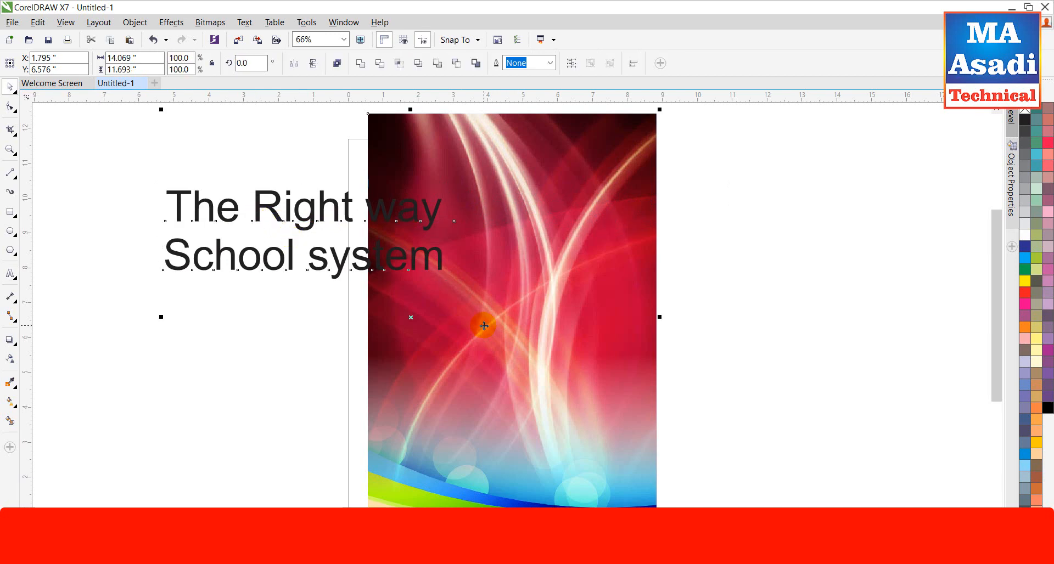
{"action": "key", "text": "Escape"}
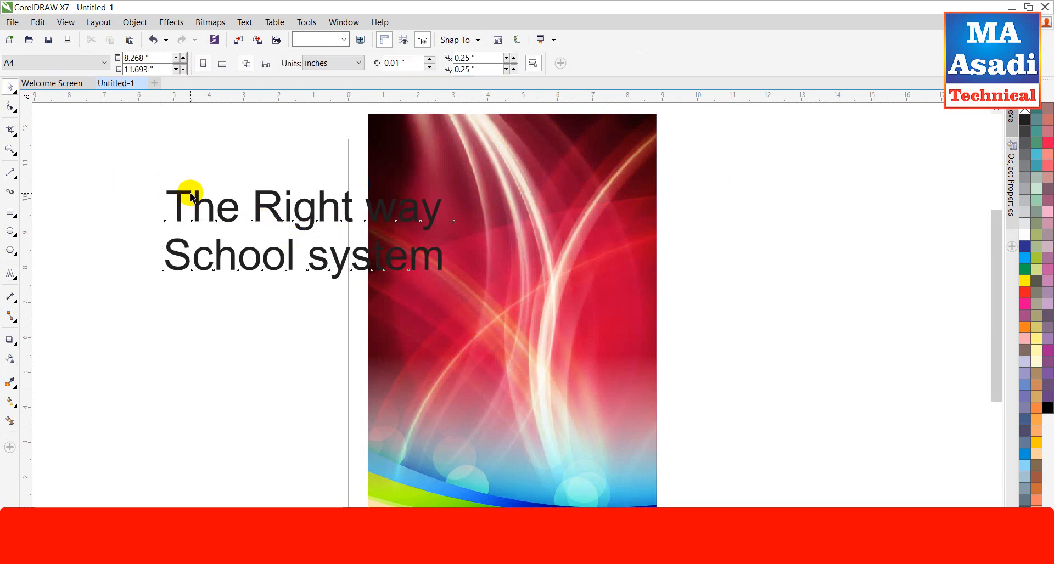
{"action": "left_click", "coordinate": [416, 269]}
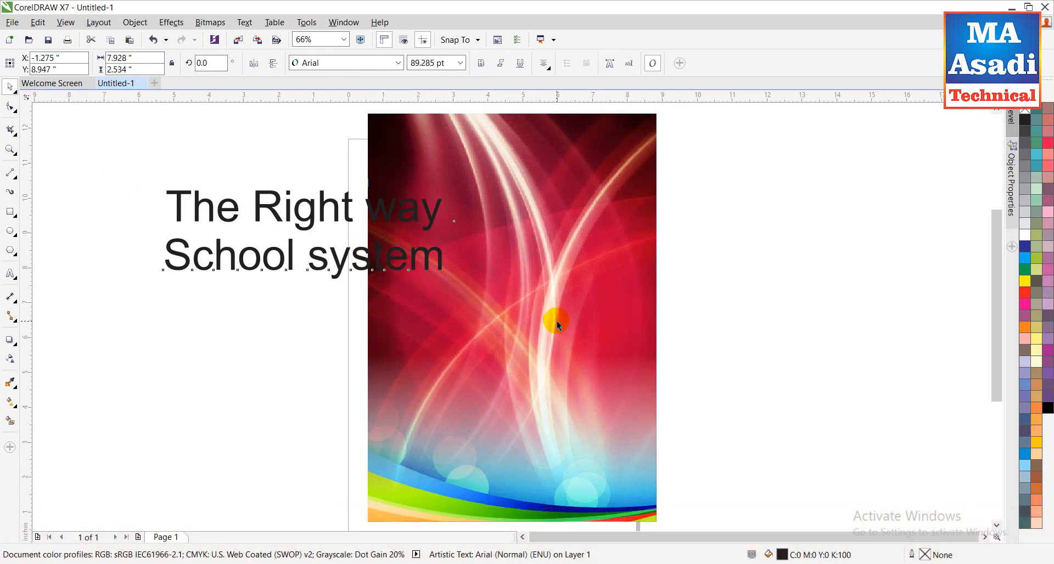
{"action": "left_click", "coordinate": [557, 321], "text": "shift"}
{"action": "key", "text": "c"}
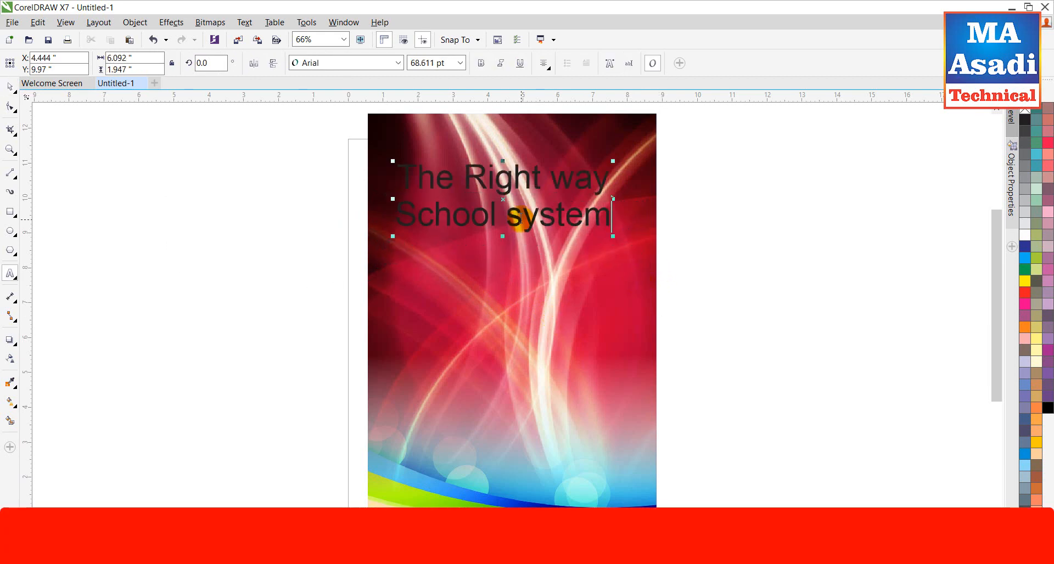
Step: Move the title off the background, set its font to Clarendon Blk BT, and place it at about Y 10.97 in
{"action": "left_click_drag", "start_coordinate": [519, 220], "coordinate": [842, 192]}
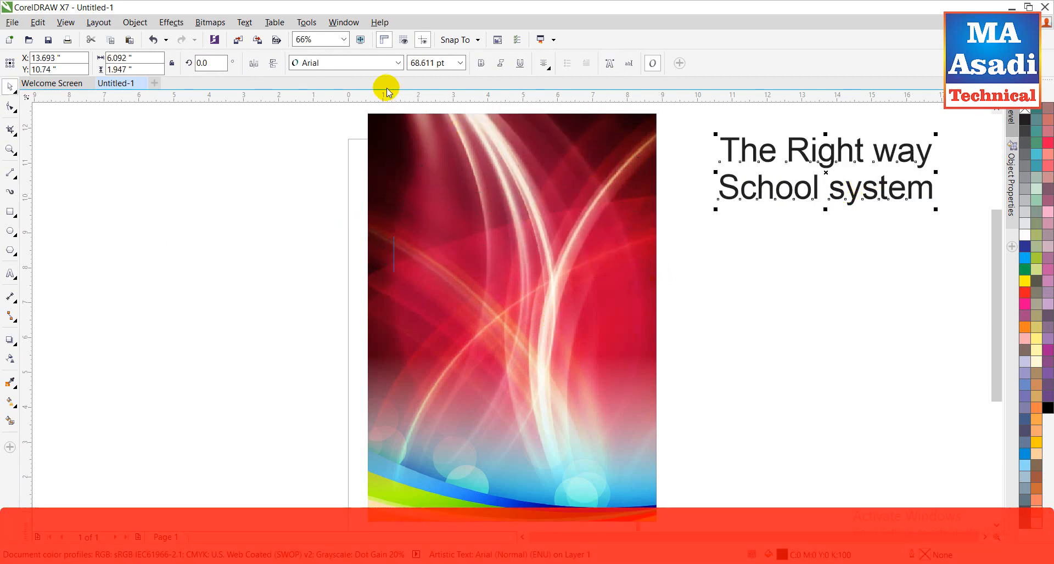
{"action": "left_click", "coordinate": [400, 66]}
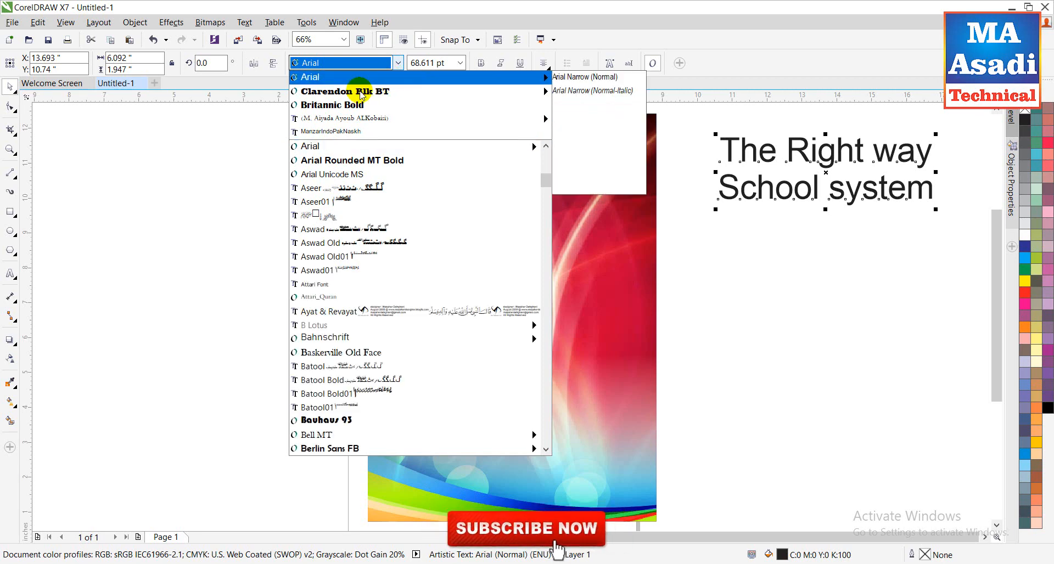
{"action": "mouse_move", "coordinate": [360, 92]}
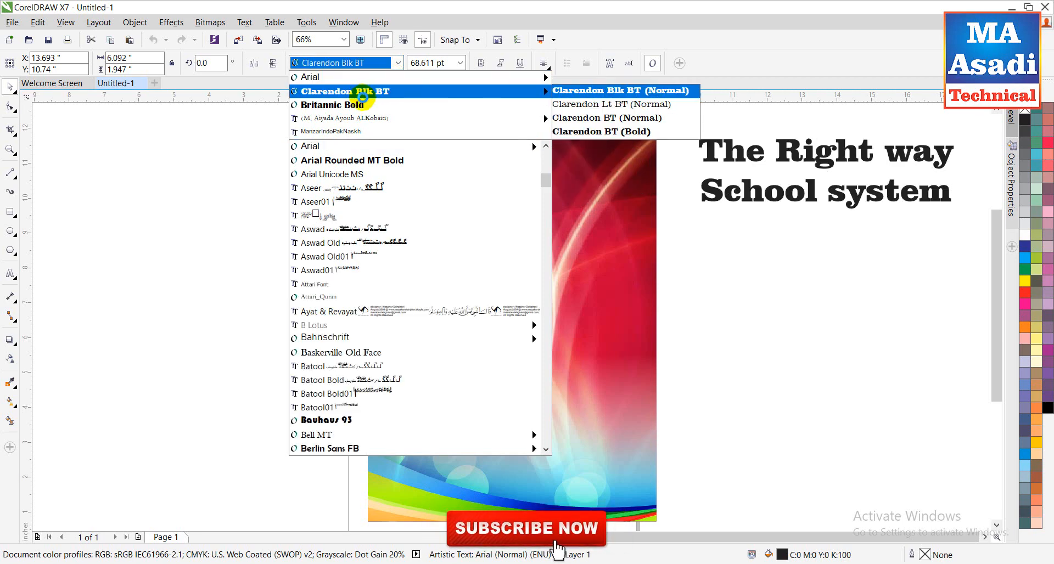
{"action": "left_click", "coordinate": [363, 92]}
{"action": "left_click_drag", "start_coordinate": [828, 209], "coordinate": [817, 189]}
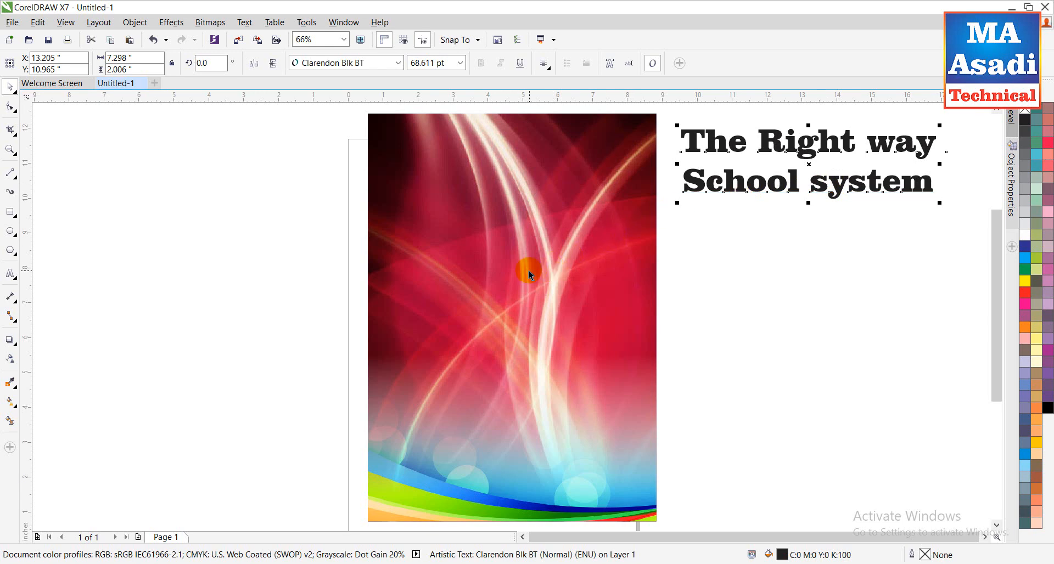
Step: Align the title's centre horizontally with the background rectangle
{"action": "left_click", "coordinate": [536, 248], "text": "shift"}
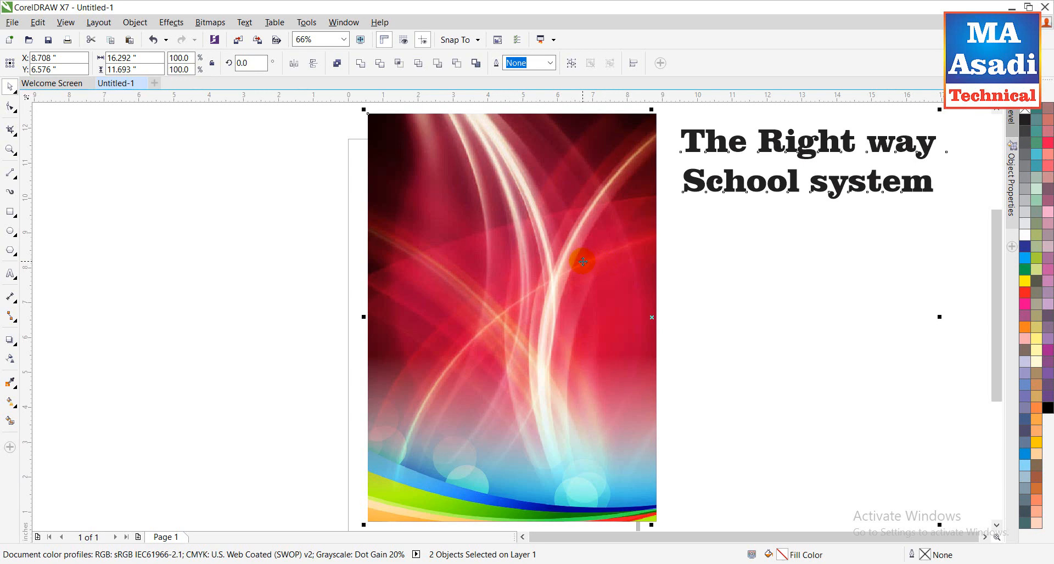
{"action": "key", "text": "c"}
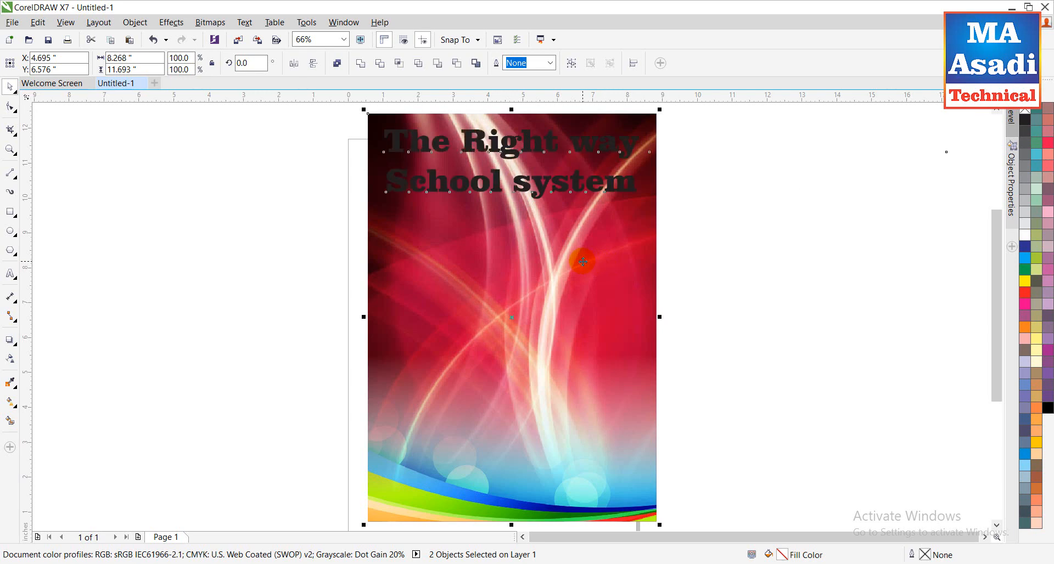
{"action": "left_click", "coordinate": [286, 208]}
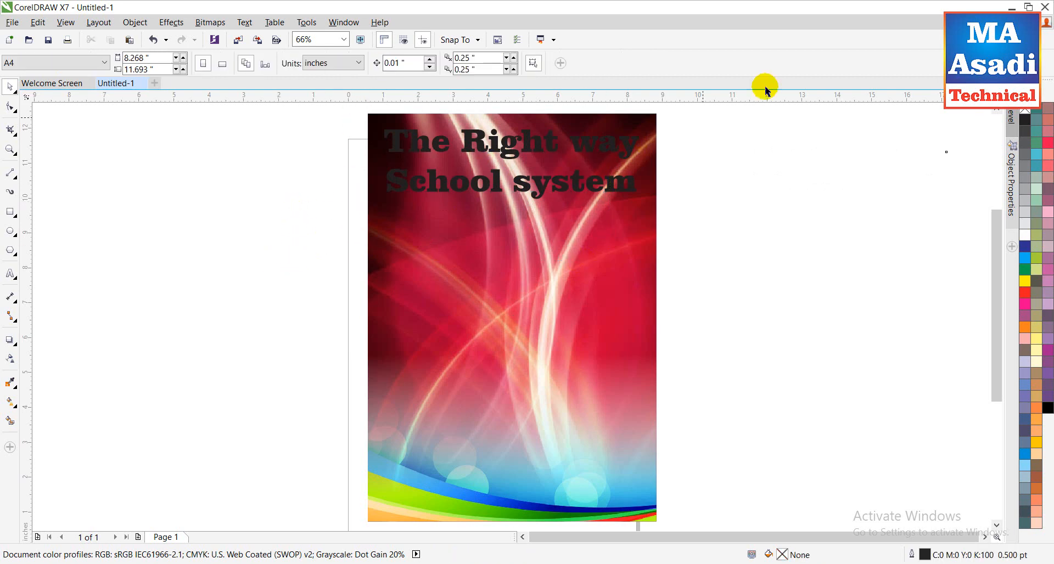
Step: Try a yellow fill on the title text, and settle on blue (C 100, M 100, Y 0, K 0)
{"action": "scroll", "coordinate": [772, 137], "scroll_direction": "up", "scroll_amount": 1}
{"action": "left_click_drag", "start_coordinate": [725, 132], "coordinate": [244, 311]}
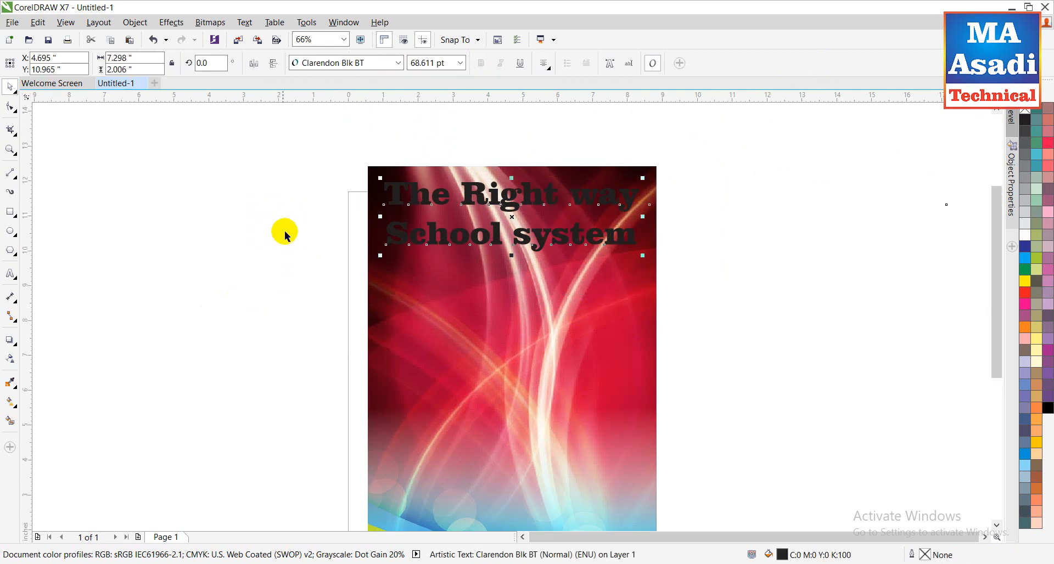
{"action": "left_click_drag", "start_coordinate": [302, 146], "coordinate": [687, 315]}
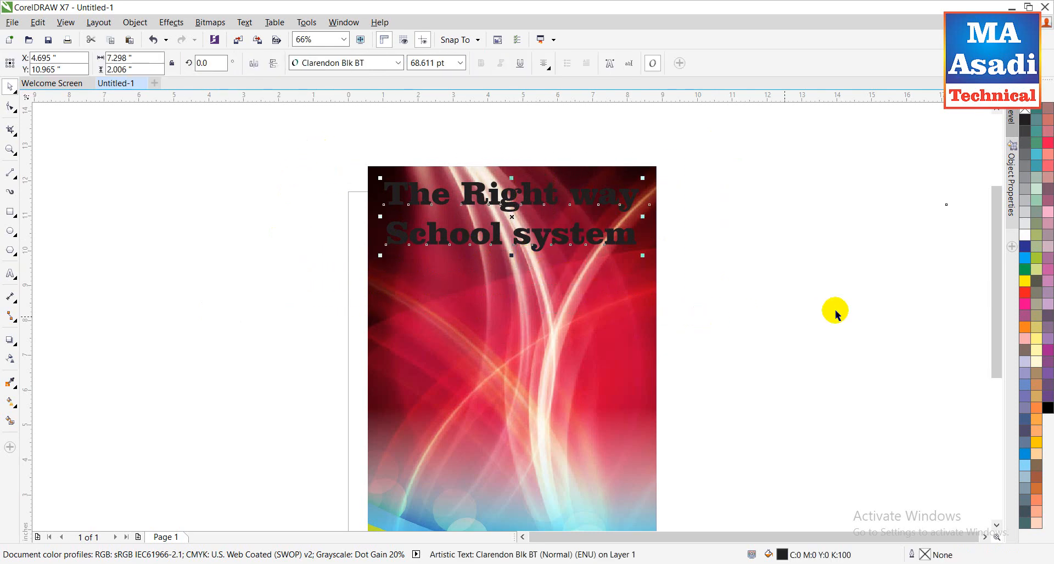
{"action": "left_click", "coordinate": [1025, 280]}
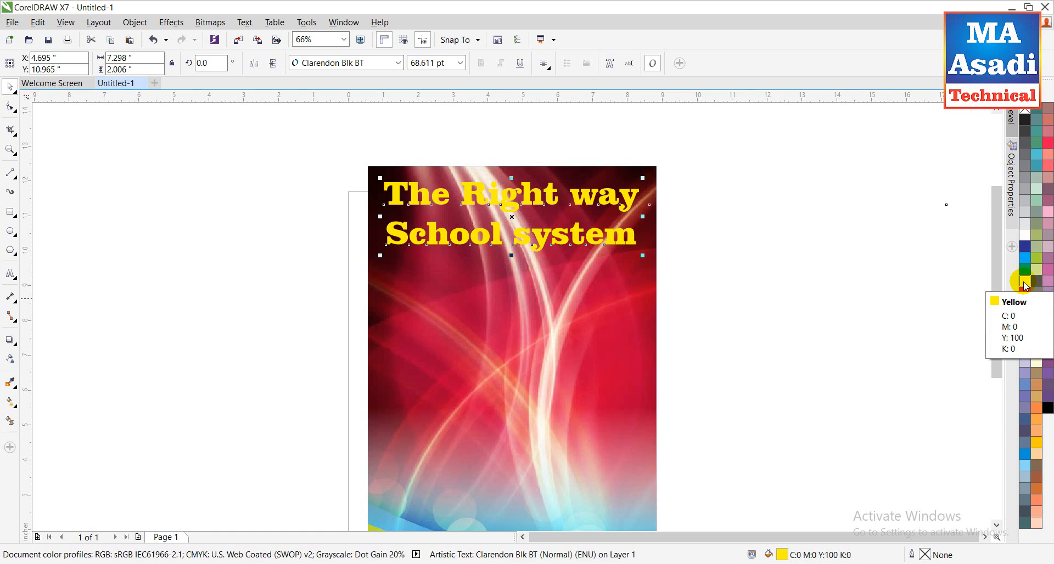
{"action": "left_click", "coordinate": [1025, 246]}
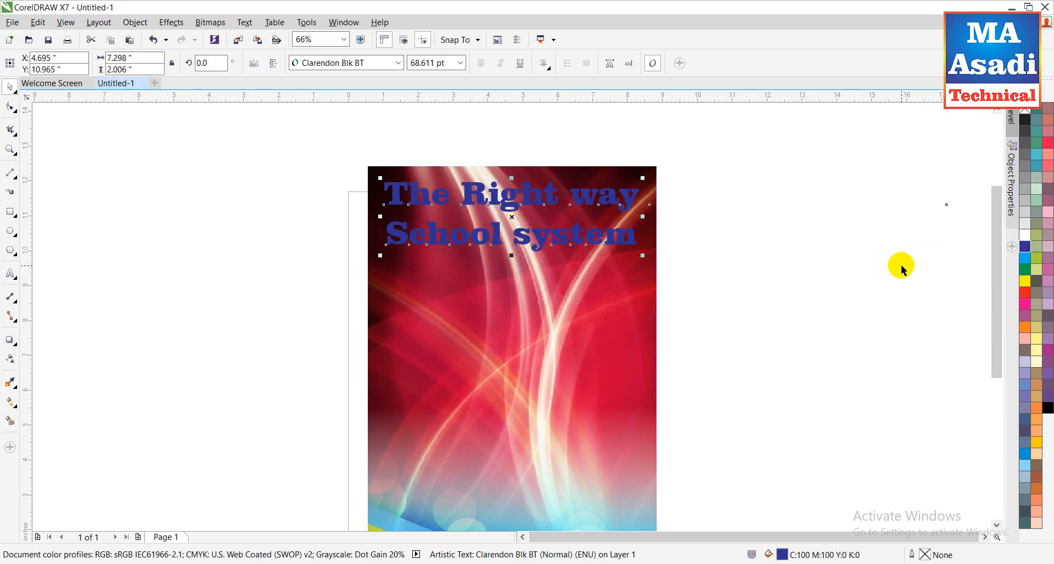
Step: Give the title text a 4.0 pt outline with rounded corners and round line caps, placed behind the fill and scaling with the object
{"action": "key", "text": "F12"}
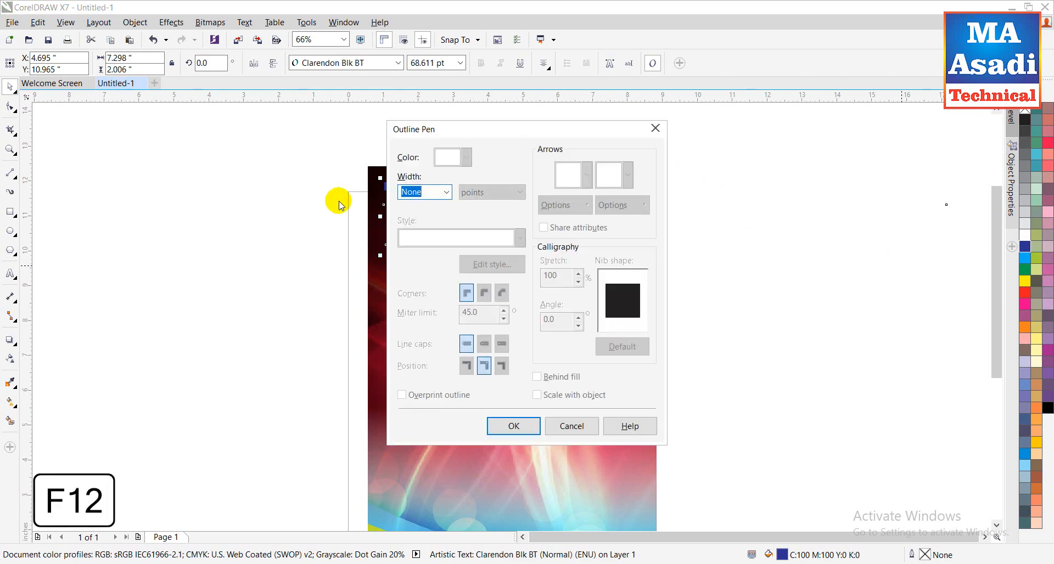
{"action": "left_click", "coordinate": [446, 192]}
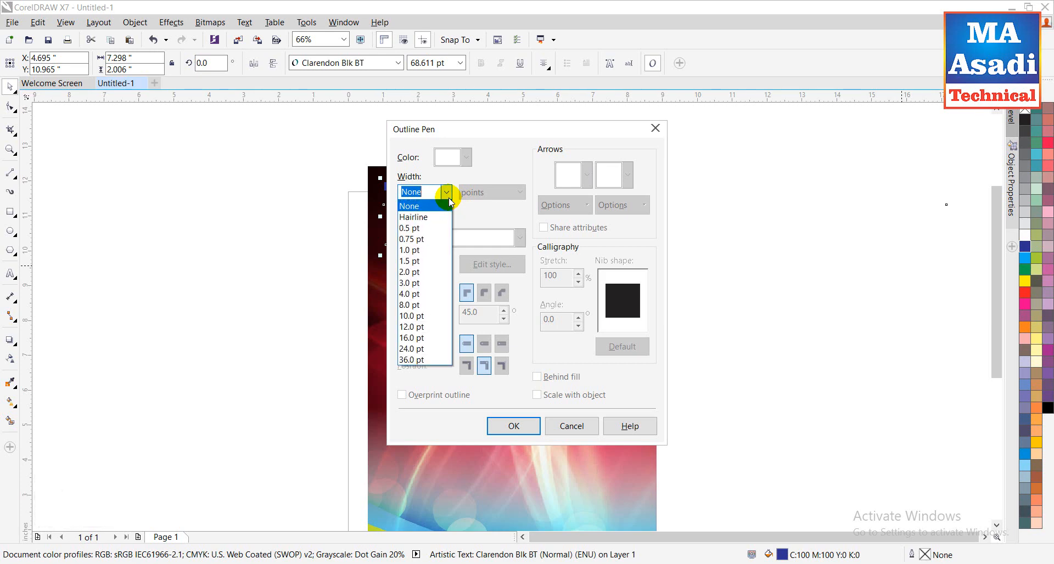
{"action": "left_click", "coordinate": [418, 294]}
{"action": "left_click", "coordinate": [484, 292]}
{"action": "left_click", "coordinate": [484, 344]}
{"action": "left_click", "coordinate": [537, 376]}
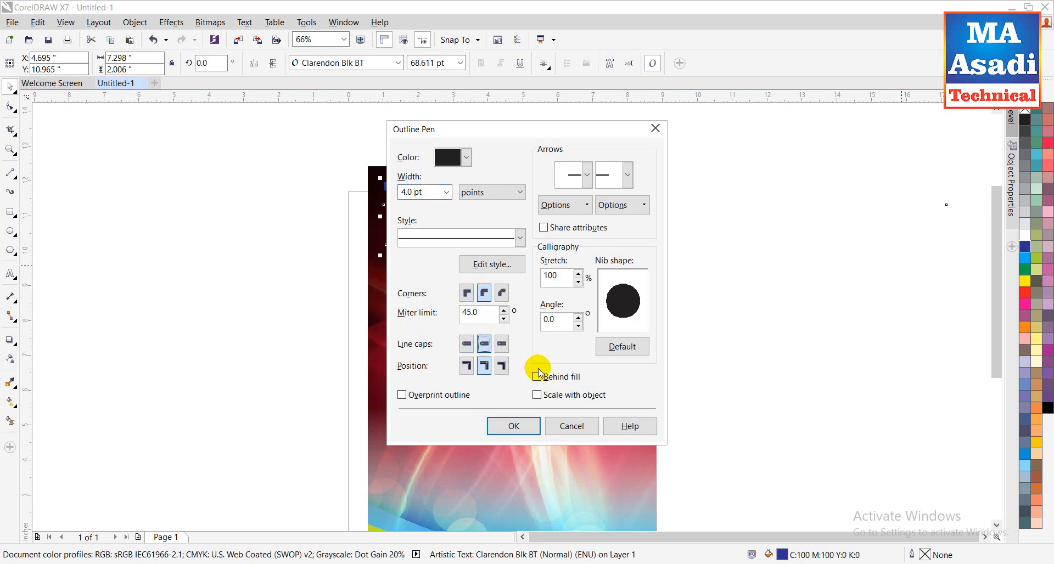
{"action": "left_click", "coordinate": [537, 394]}
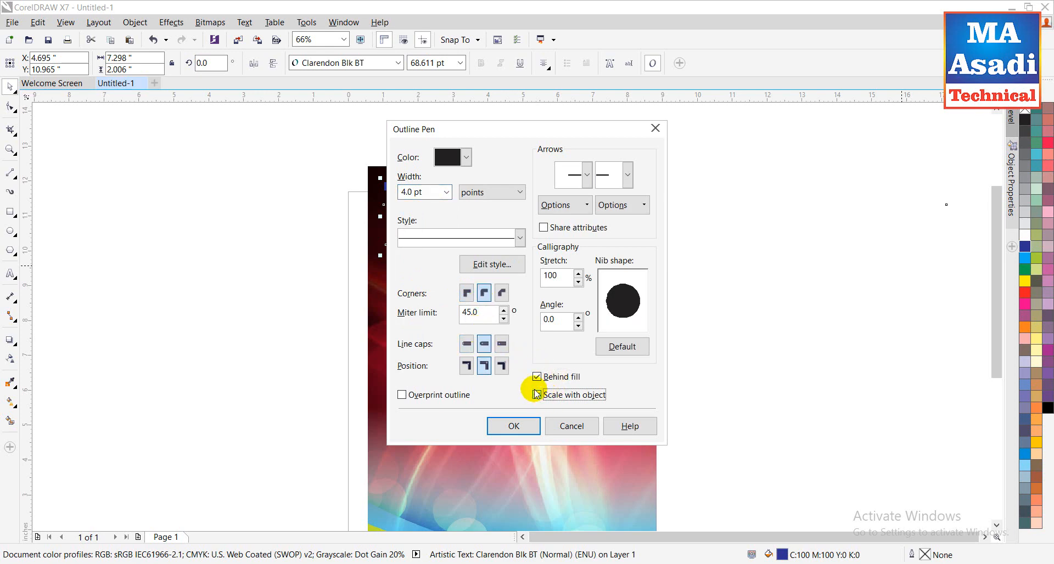
{"action": "left_click", "coordinate": [536, 393]}
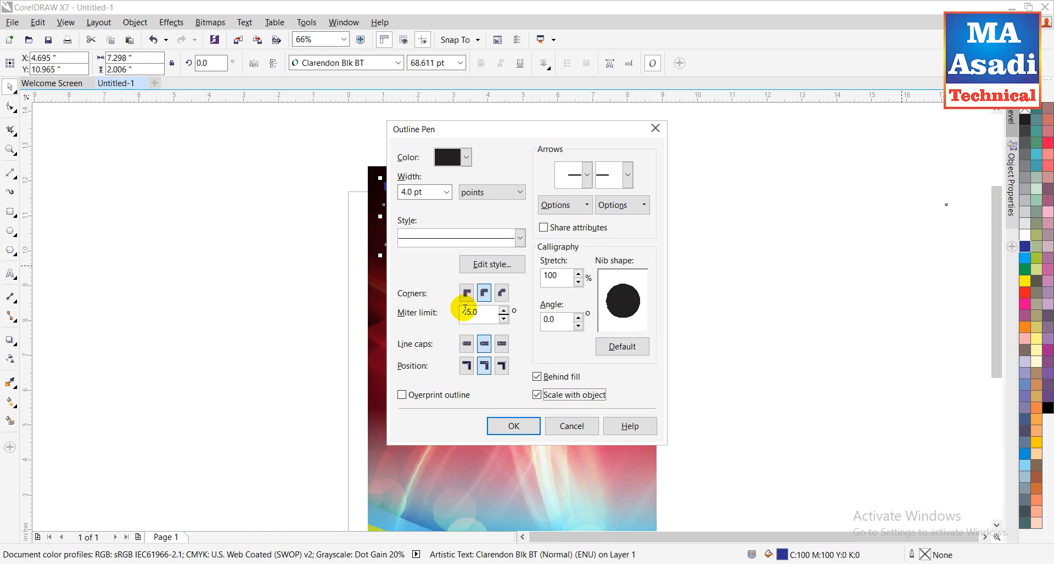
Step: Set the title's outline colour to white and apply the outline settings
{"action": "left_click", "coordinate": [466, 157]}
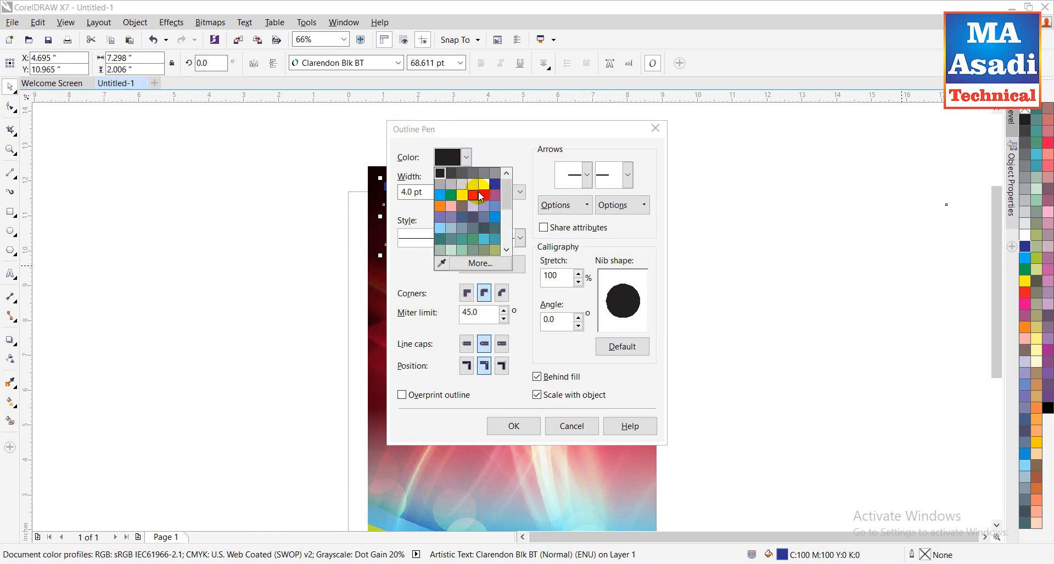
{"action": "left_click", "coordinate": [483, 187]}
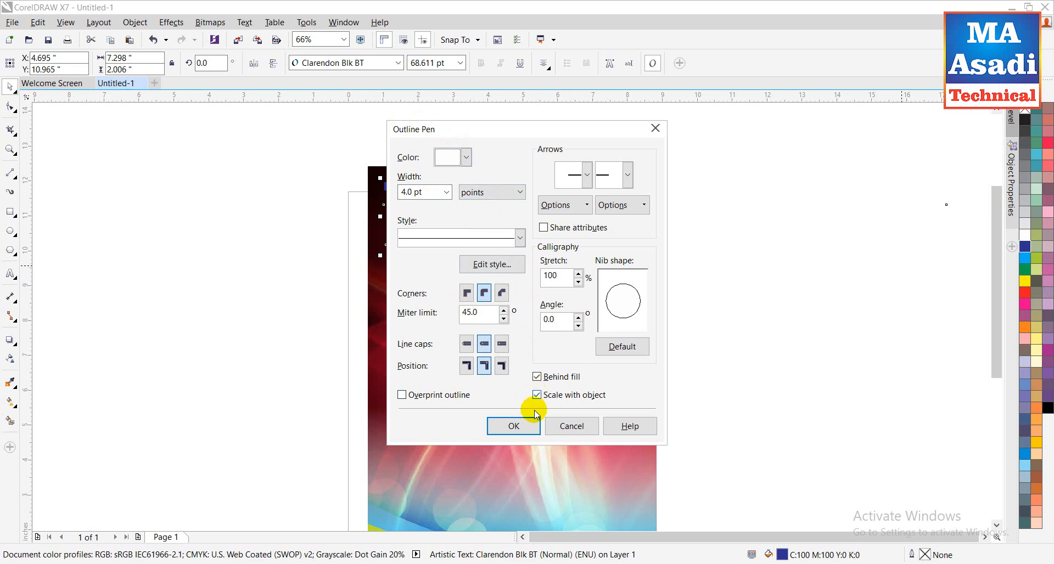
{"action": "left_click", "coordinate": [532, 430]}
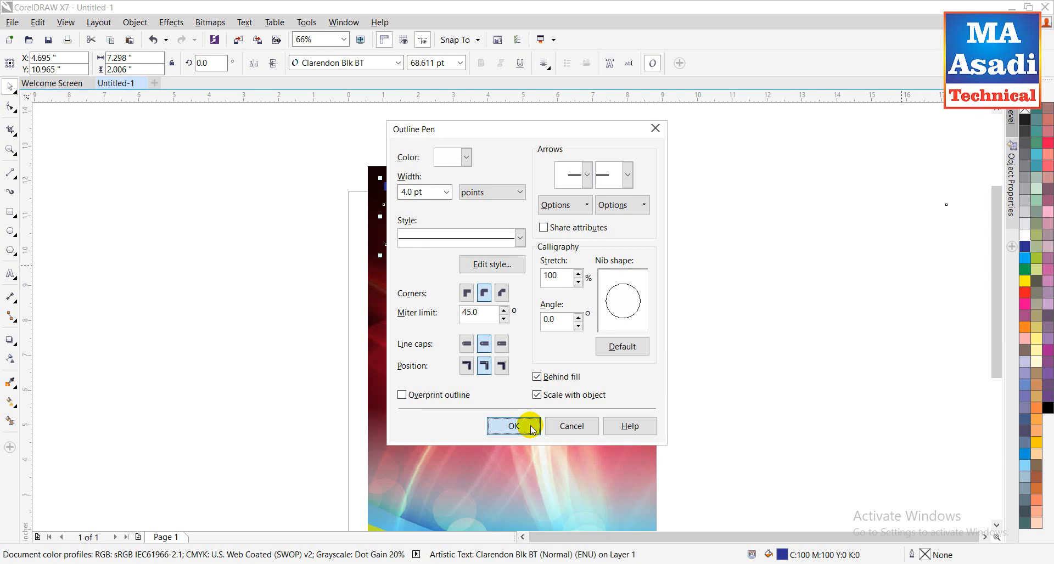
{"action": "left_click", "coordinate": [532, 430]}
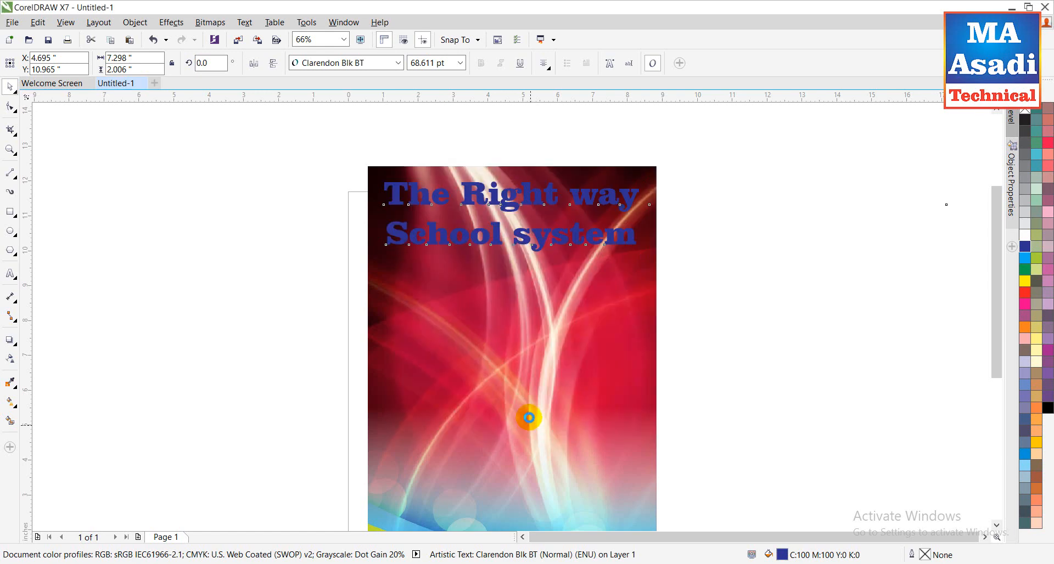
Step: Centre the outlined title on the background and enlarge it to about 71.2 pt
{"action": "left_click", "coordinate": [526, 309], "text": "shift"}
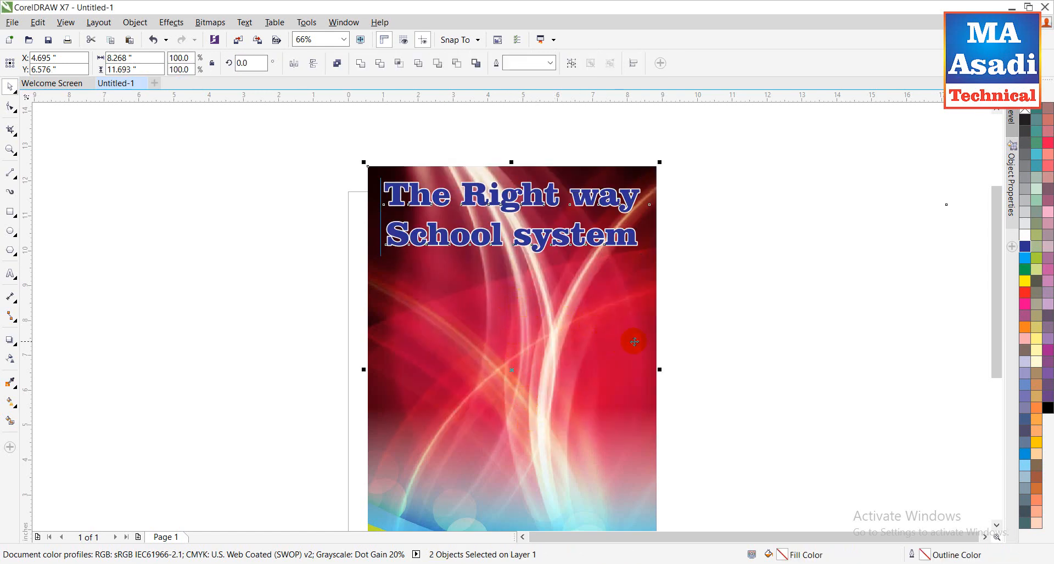
{"action": "left_click", "coordinate": [702, 317]}
{"action": "left_click_drag", "start_coordinate": [276, 139], "coordinate": [647, 257]}
{"action": "left_click", "coordinate": [256, 243]}
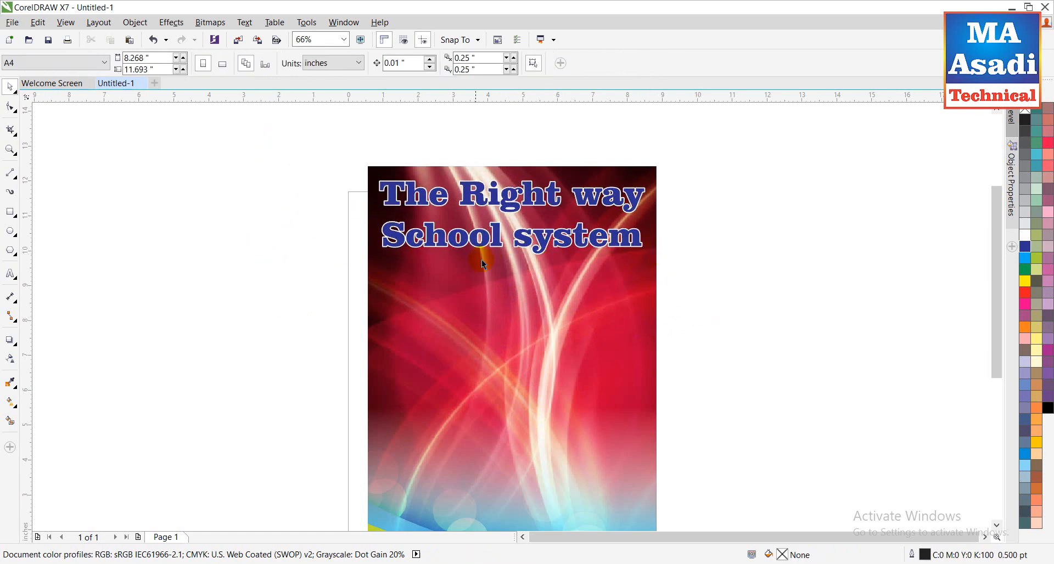
Step: Draw a horizontal line about 7.03 in long just under the title and centre it horizontally on the background
{"action": "left_click", "coordinate": [10, 174]}
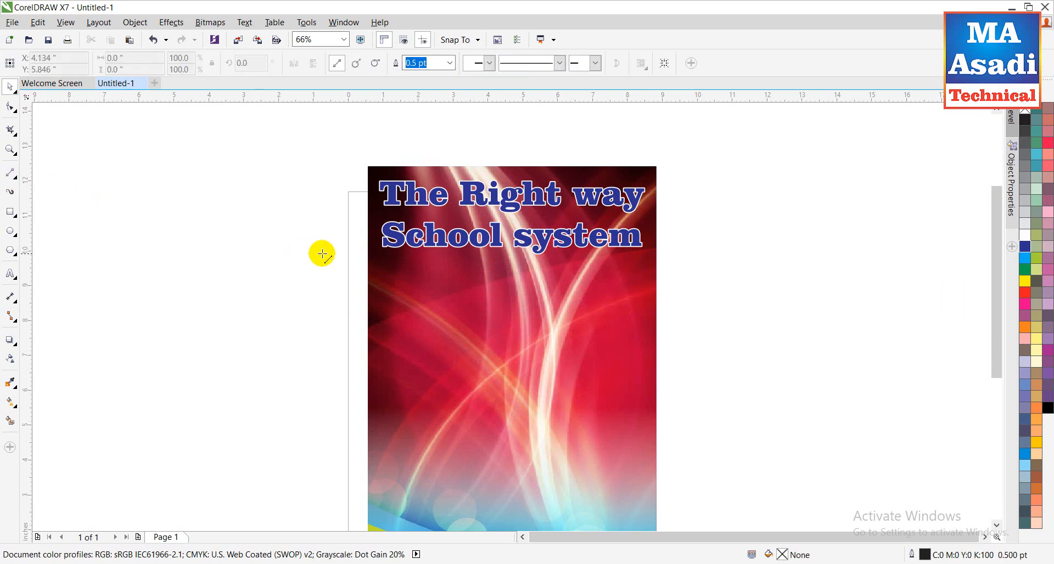
{"action": "mouse_move", "coordinate": [390, 259]}
{"action": "left_mouse_down"}
{"action": "mouse_move", "coordinate": [650, 269]}
{"action": "mouse_move", "coordinate": [635, 270]}
{"action": "left_mouse_up"}
{"action": "key", "text": "space"}
{"action": "left_click", "coordinate": [488, 316], "text": "shift"}
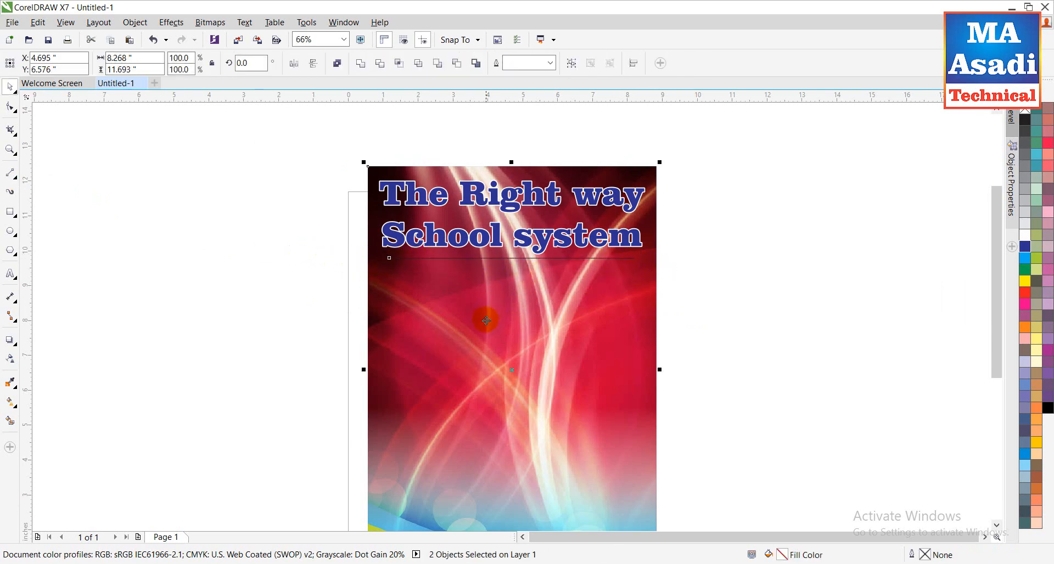
{"action": "left_click", "coordinate": [767, 248]}
Step: Lengthen the line under the title to about 7.54 in, keeping it centred
{"action": "left_click_drag", "start_coordinate": [750, 207], "coordinate": [263, 329]}
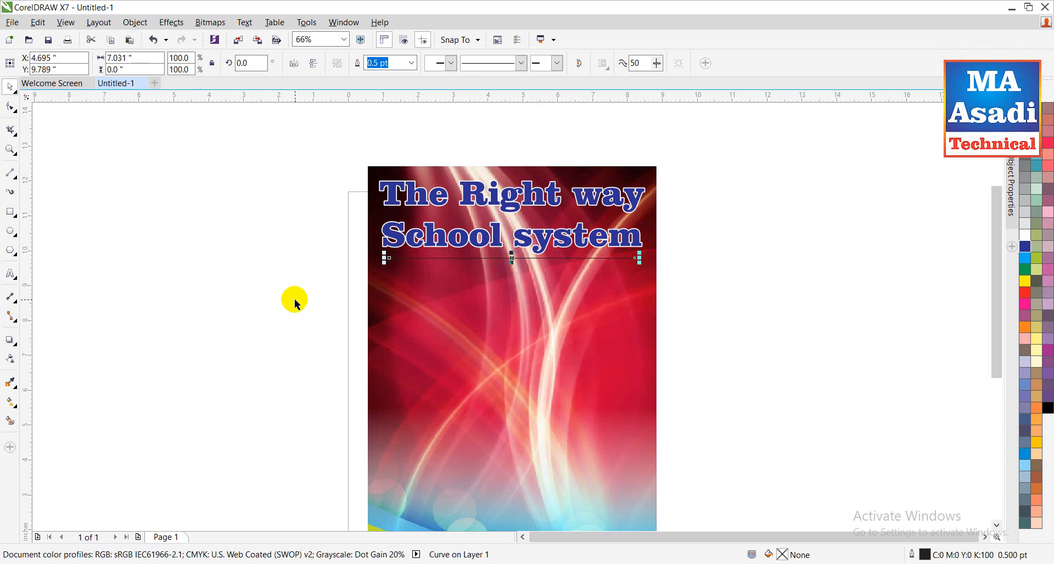
{"action": "left_click", "coordinate": [294, 299]}
{"action": "scroll", "coordinate": [294, 299], "scroll_direction": "down", "scroll_amount": 1}
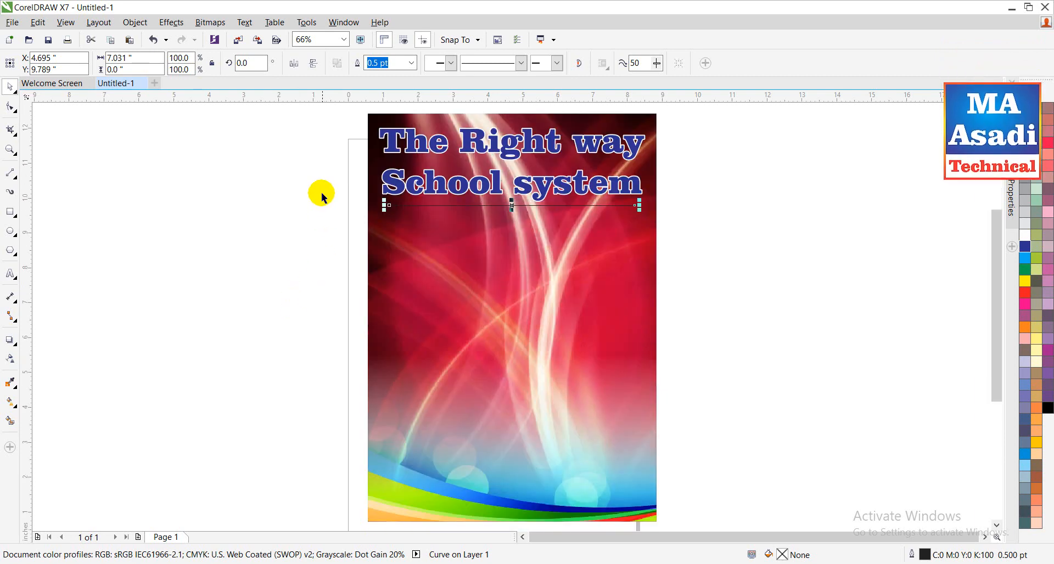
{"action": "left_click_drag", "start_coordinate": [304, 173], "coordinate": [654, 206]}
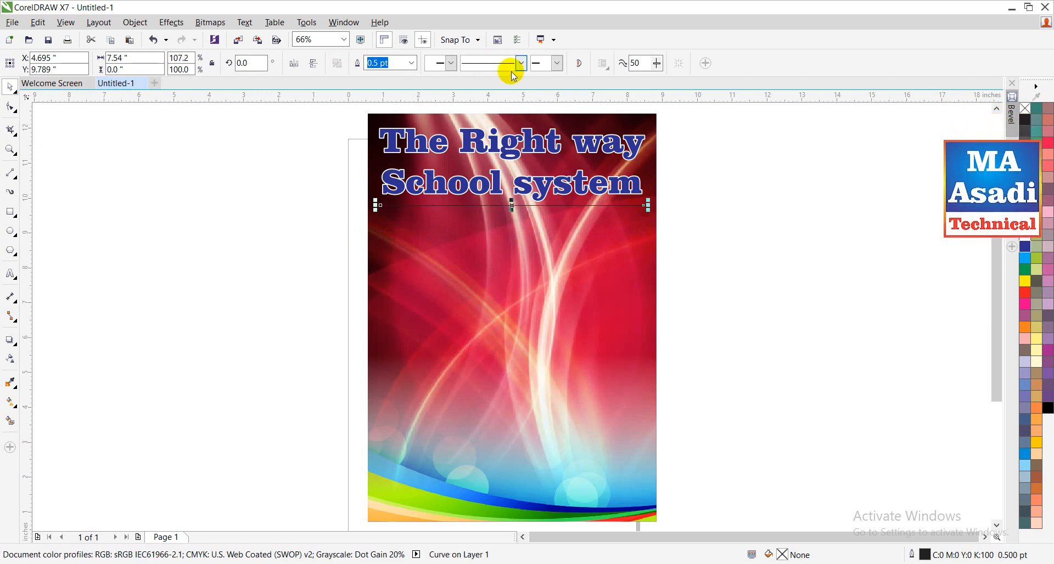
Step: Set the line under the title to a 3.0 pt width and colour it white
{"action": "left_click", "coordinate": [411, 63]}
{"action": "left_click", "coordinate": [382, 154]}
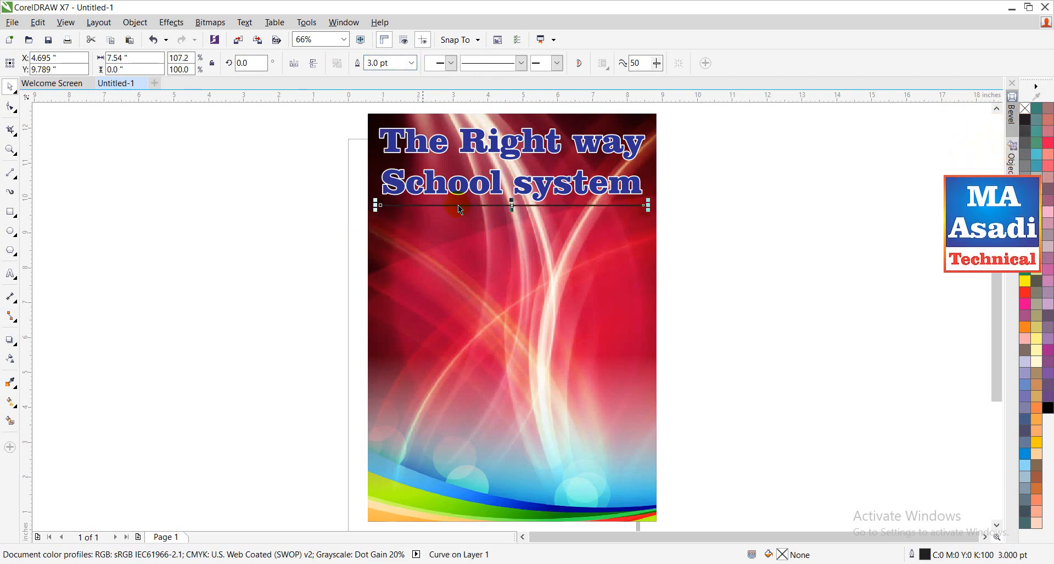
{"action": "left_click", "coordinate": [575, 246], "text": "shift"}
{"action": "left_click_drag", "start_coordinate": [726, 184], "coordinate": [356, 236]}
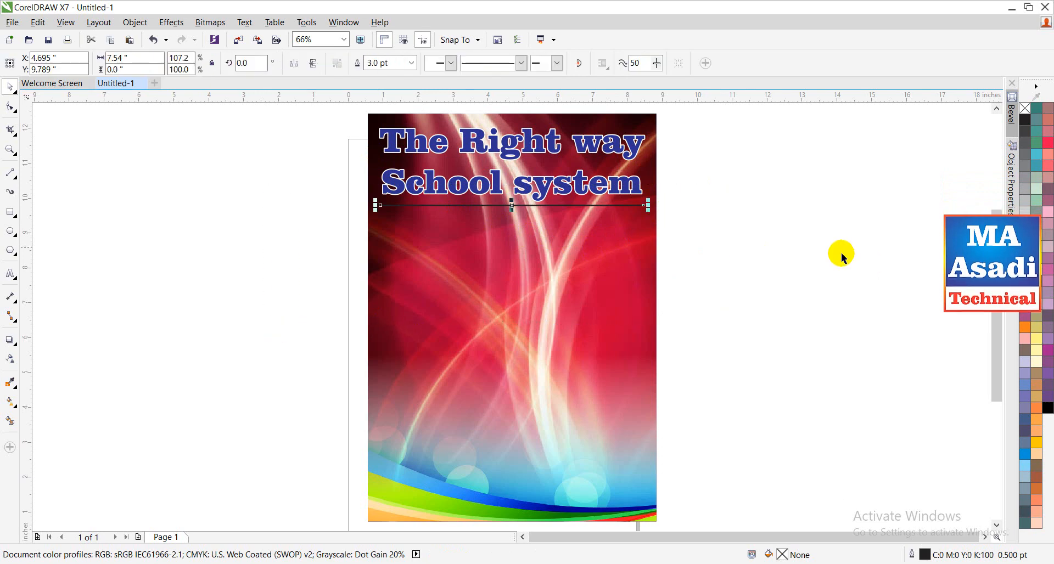
{"action": "right_click", "coordinate": [1025, 236]}
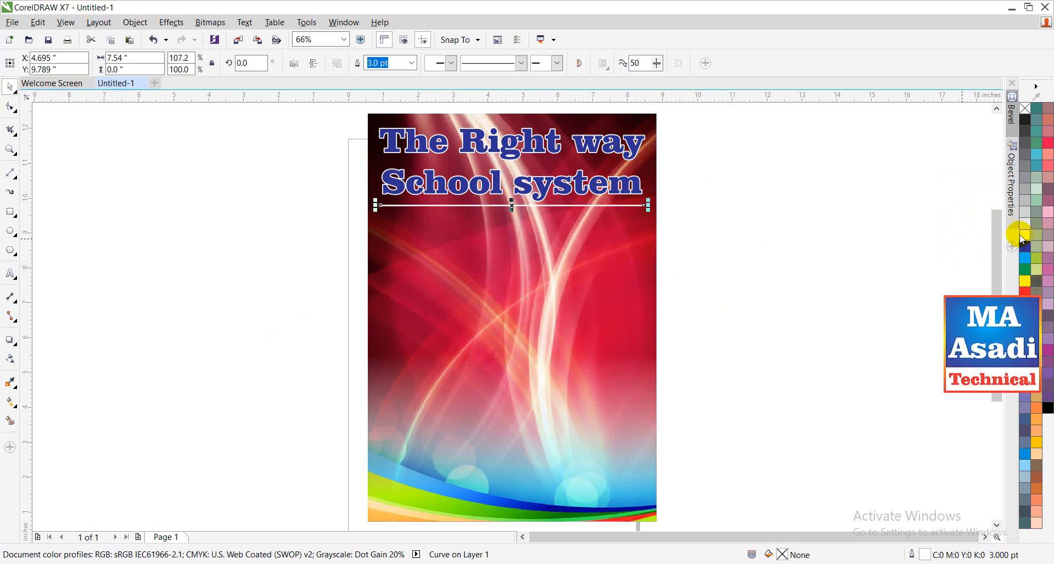
Step: Try black, grey, blue, yellow, red and cyan fills on the title text
{"action": "left_click", "coordinate": [634, 184]}
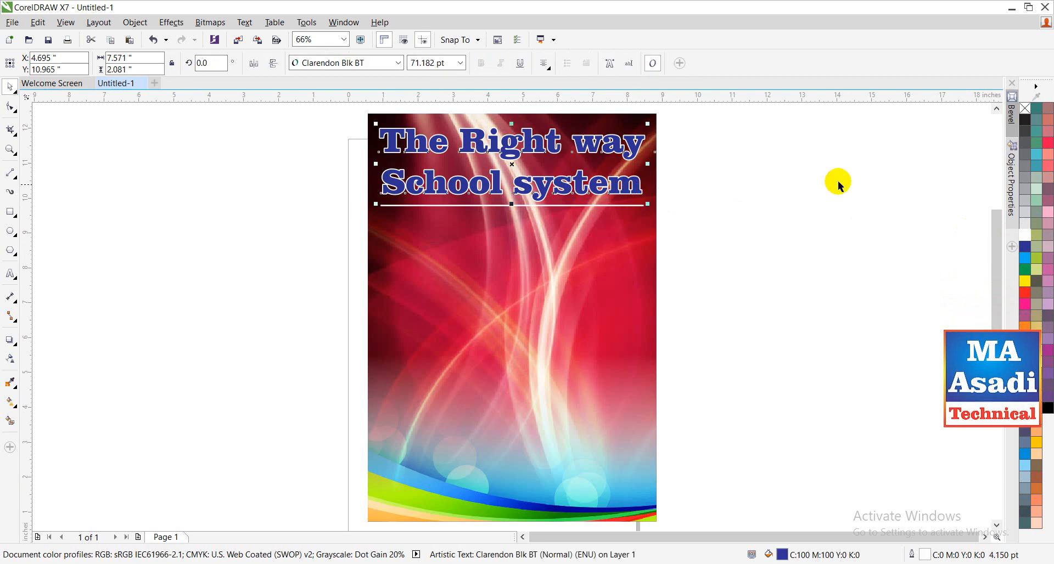
{"action": "left_click", "coordinate": [1025, 120]}
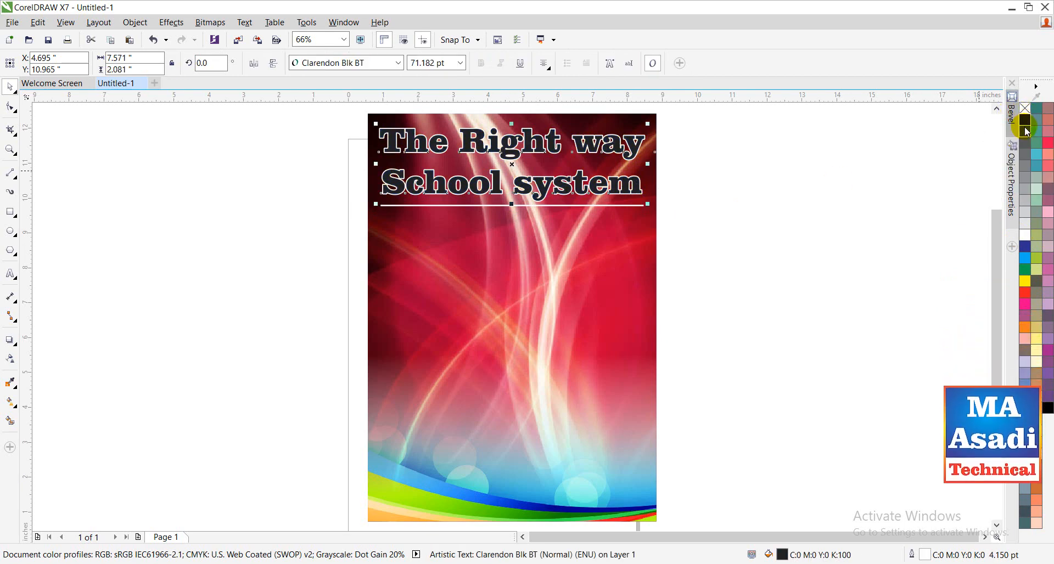
{"action": "left_click", "coordinate": [1026, 131]}
{"action": "left_click", "coordinate": [1025, 144]}
{"action": "left_click", "coordinate": [1026, 178]}
{"action": "left_click", "coordinate": [1025, 212]}
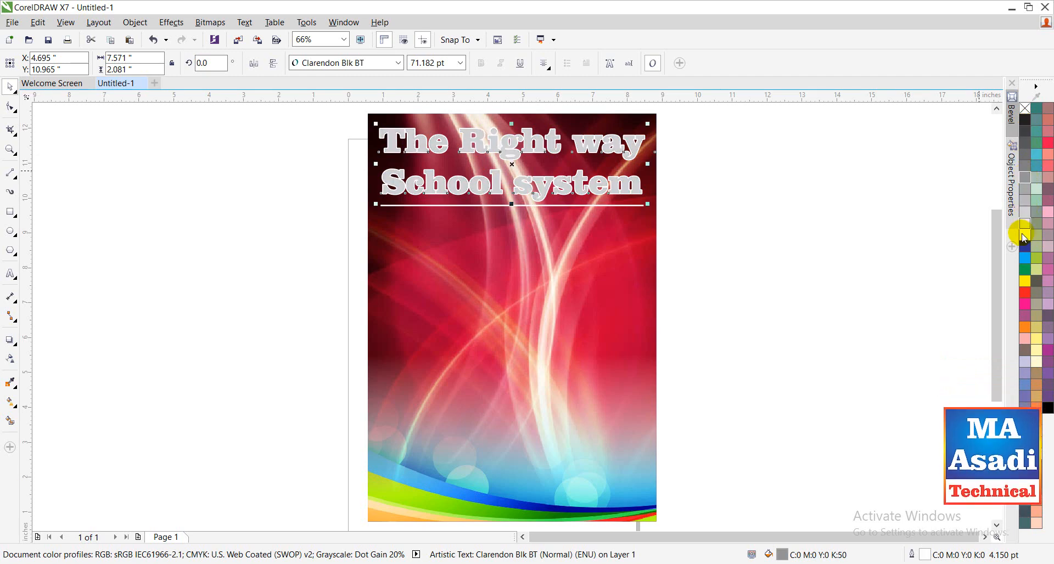
{"action": "left_click", "coordinate": [1024, 248]}
{"action": "left_click", "coordinate": [1026, 281]}
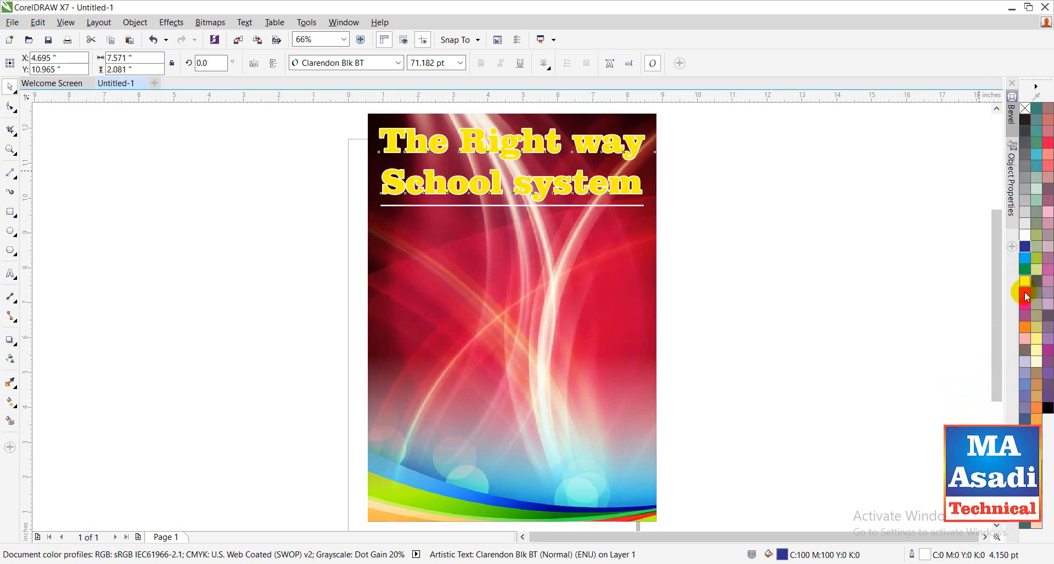
{"action": "left_click", "coordinate": [1025, 292]}
{"action": "left_click", "coordinate": [1024, 261]}
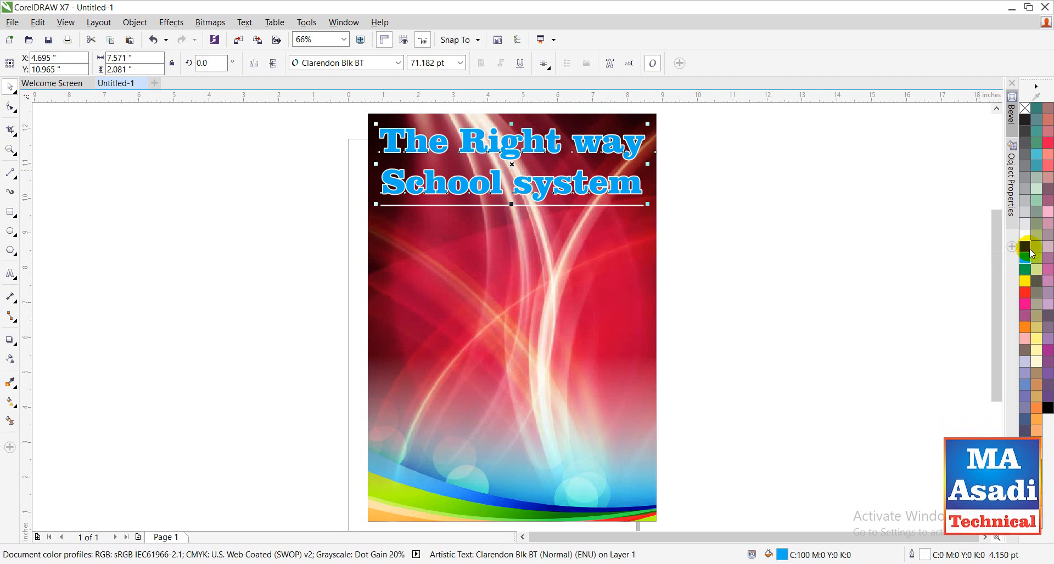
Step: Try a grey outline on the title, and go back to the white outline with the blue fill (C 100, M 100, Y 0, K 0)
{"action": "right_click", "coordinate": [1025, 190]}
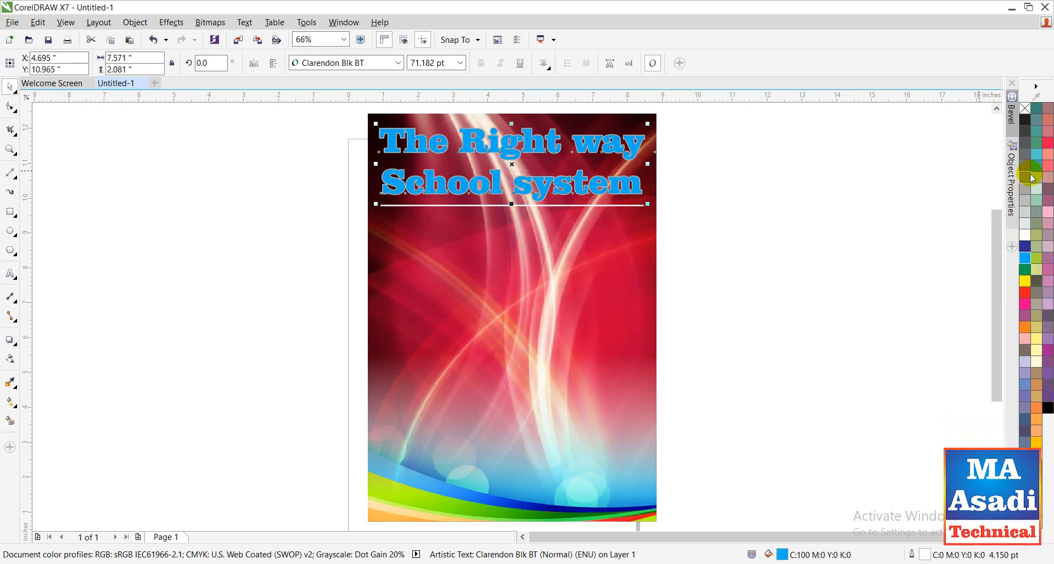
{"action": "right_click", "coordinate": [1024, 235]}
{"action": "right_click", "coordinate": [1026, 248]}
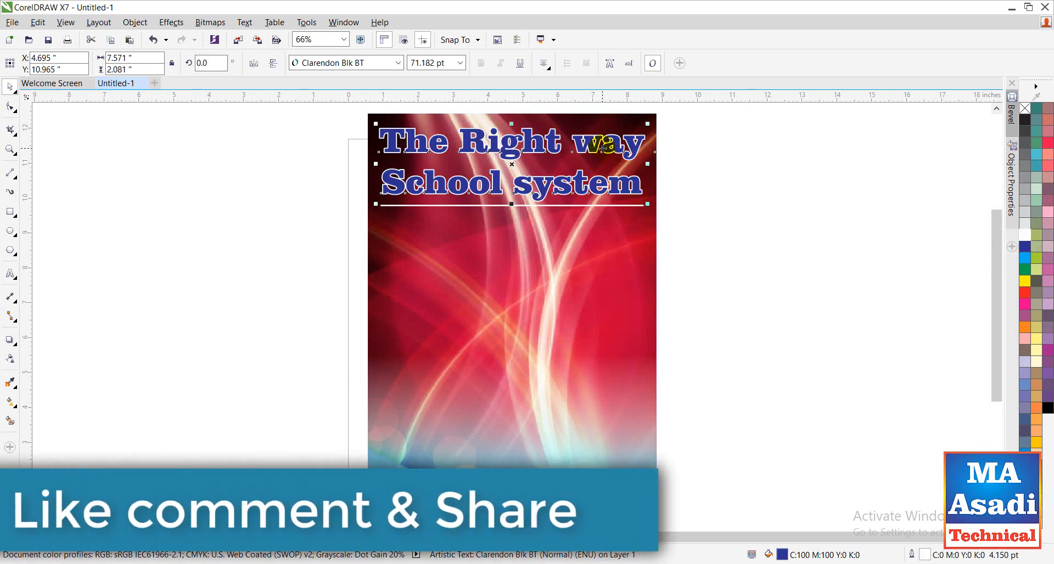
{"action": "left_click", "coordinate": [291, 183]}
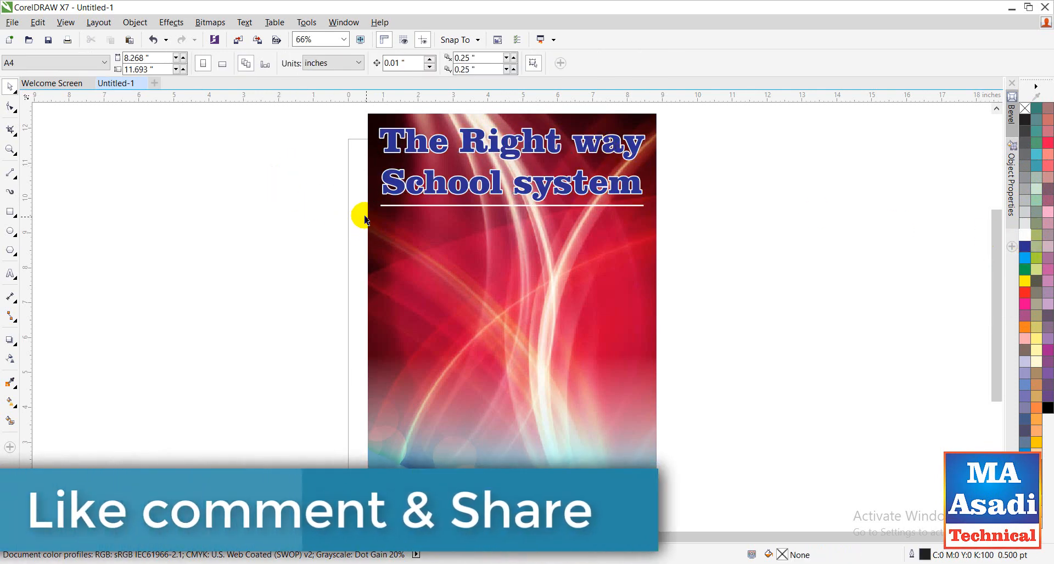
Step: Add a pinkish-purple circle about 2.97 in across below the line's left end, centred at about X 2.39, Y 8.02 in
{"action": "left_click", "coordinate": [10, 231]}
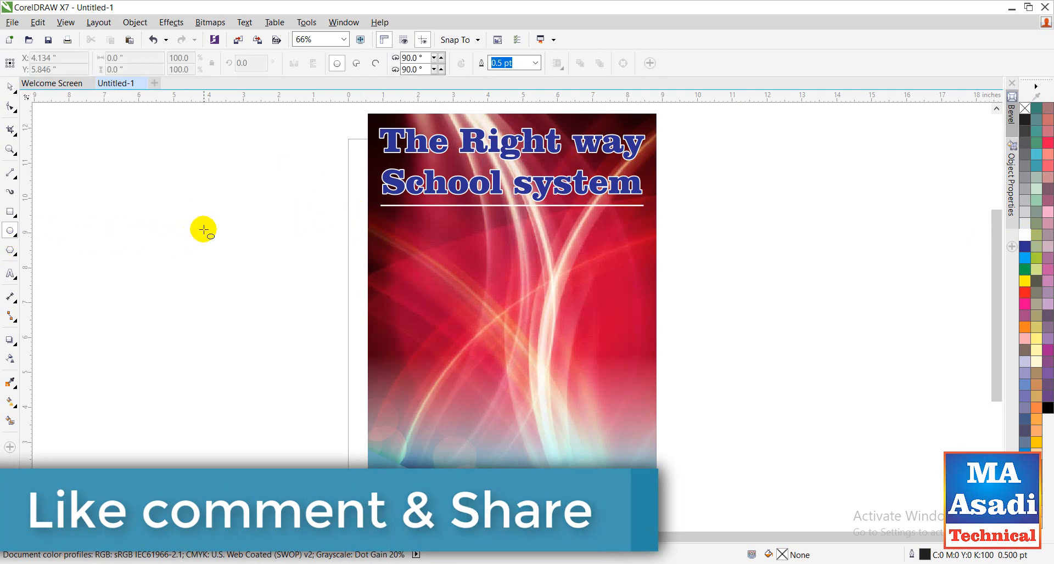
{"action": "left_click_drag", "start_coordinate": [377, 220], "coordinate": [387, 239]}
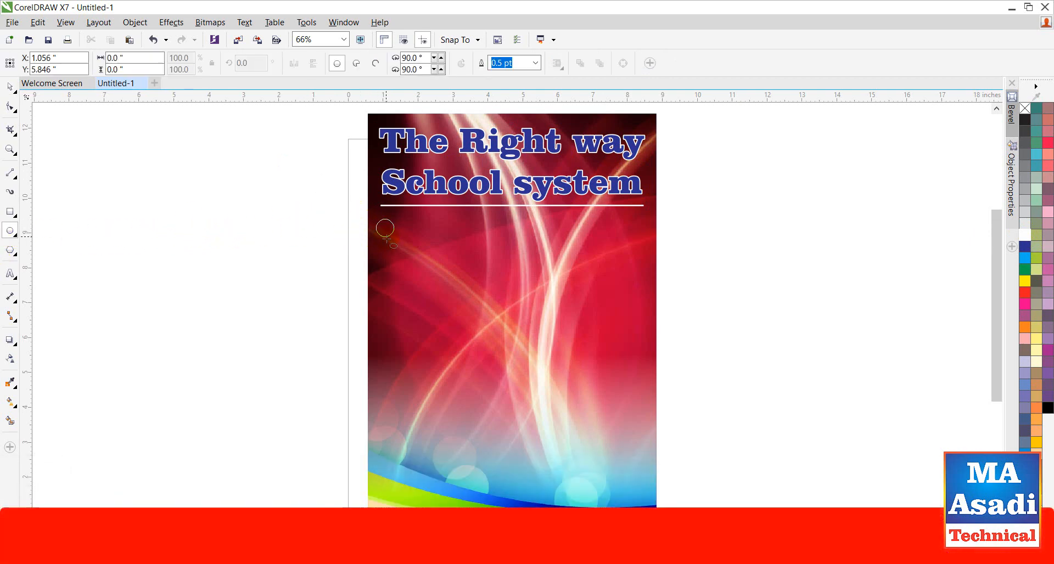
{"action": "mouse_move", "coordinate": [430, 294]}
{"action": "left_mouse_down"}
{"action": "mouse_move", "coordinate": [440, 306]}
{"action": "mouse_move", "coordinate": [418, 284]}
{"action": "left_mouse_up"}
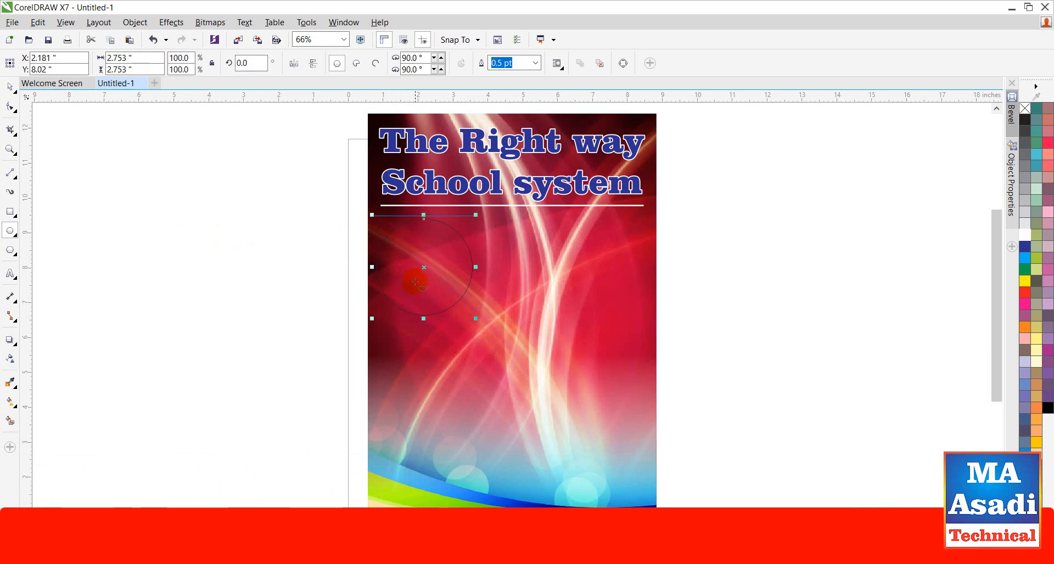
{"action": "left_click", "coordinate": [1049, 280]}
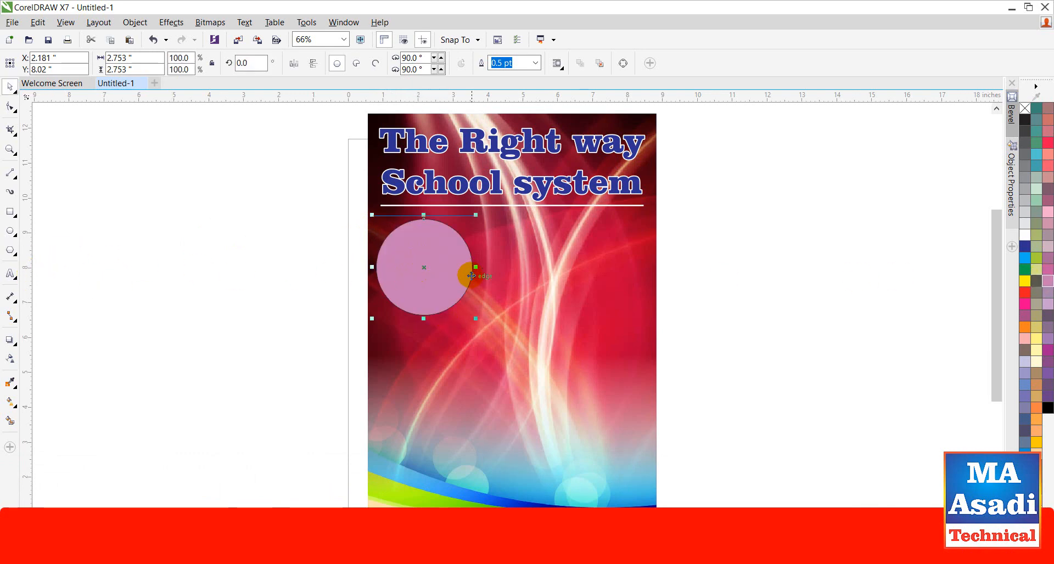
{"action": "left_click_drag", "start_coordinate": [453, 267], "coordinate": [462, 268]}
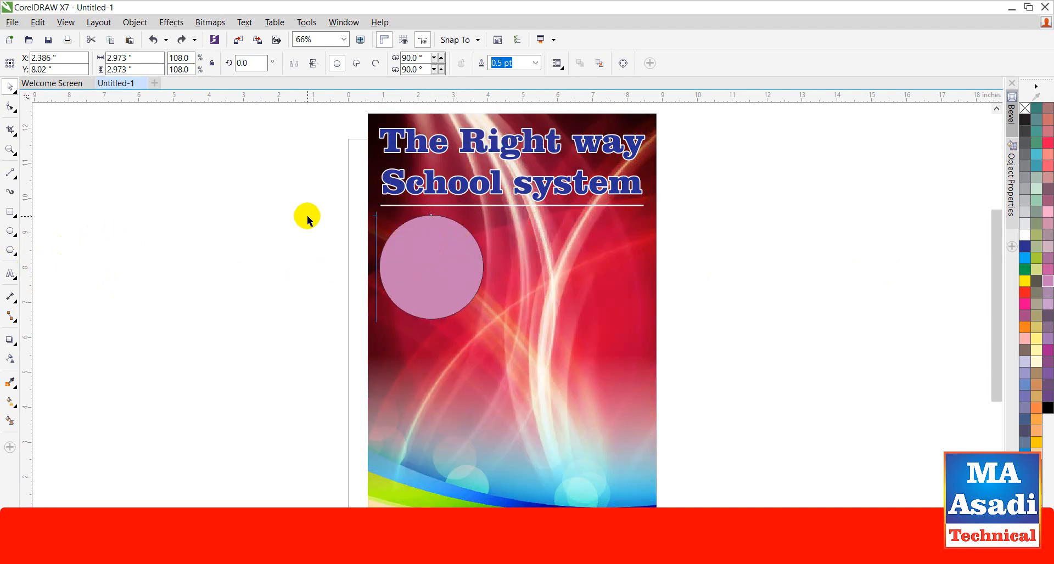
{"action": "left_click", "coordinate": [308, 219]}
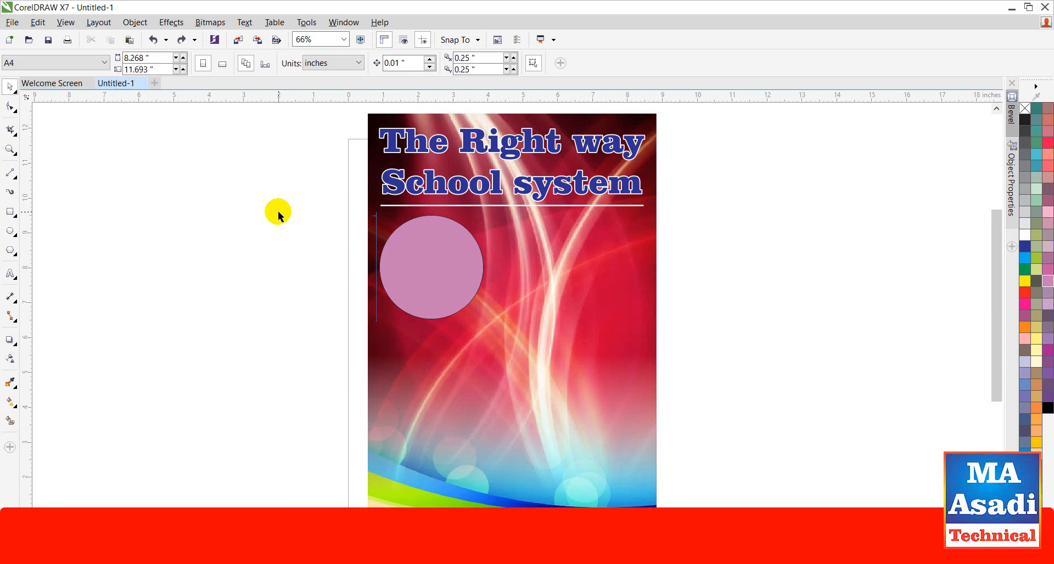
Step: Draw a rectangle about 4.33 in wide and 6.98 in high to the right of the circle, below the title line
{"action": "left_click", "coordinate": [6, 212]}
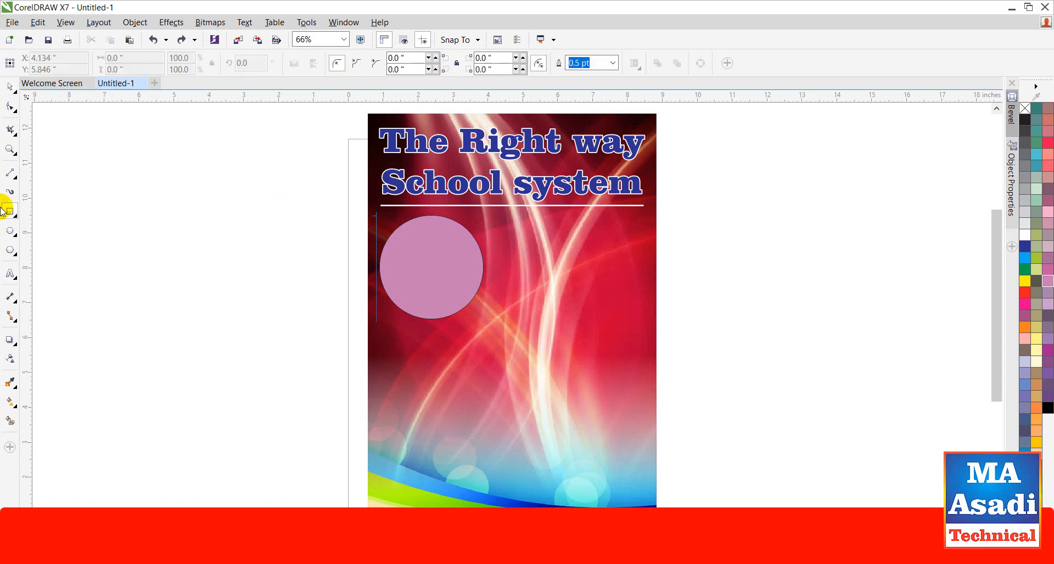
{"action": "mouse_move", "coordinate": [497, 229]}
{"action": "left_mouse_down"}
{"action": "mouse_move", "coordinate": [584, 346]}
{"action": "mouse_move", "coordinate": [648, 472]}
{"action": "left_mouse_up"}
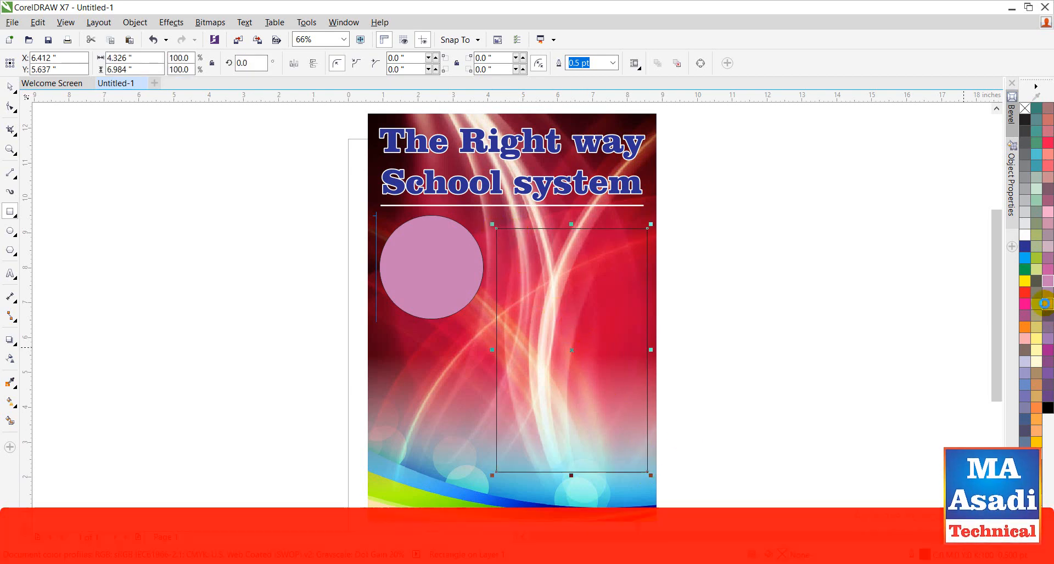
Step: Fill the large rectangle with a vertical gradient running from dark blue (C 100, M 100, Y 0, K 0) at its top to light blue at its bottom
{"action": "left_click", "coordinate": [1048, 305]}
{"action": "left_click", "coordinate": [1026, 258]}
{"action": "left_click", "coordinate": [1025, 247]}
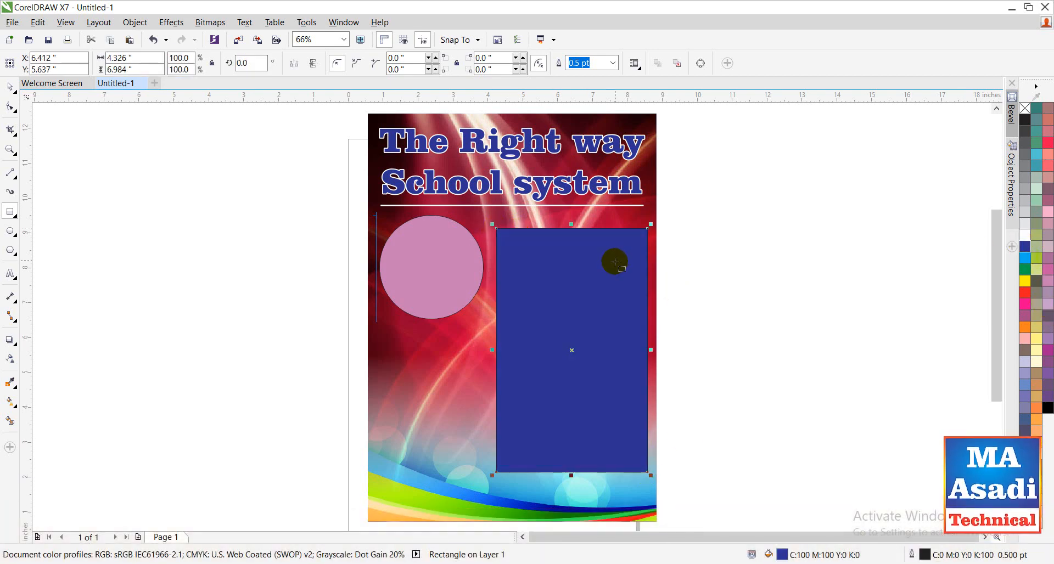
{"action": "key", "text": "g"}
{"action": "left_click_drag", "start_coordinate": [564, 233], "coordinate": [572, 471]}
{"action": "left_click", "coordinate": [1028, 259]}
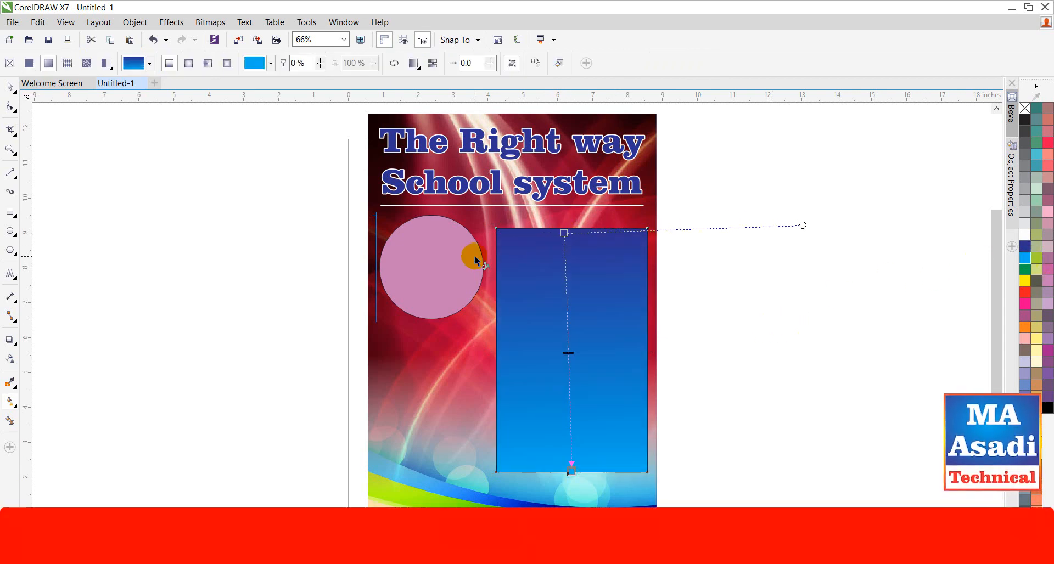
{"action": "key", "text": "space"}
{"action": "left_click", "coordinate": [430, 235]}
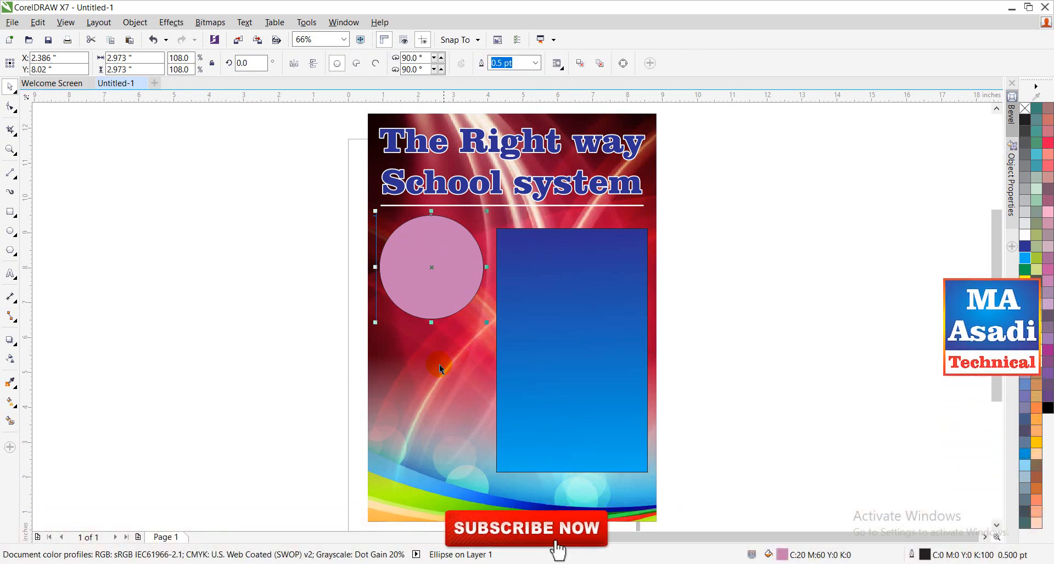
Step: Add a white-filled rectangle about 8.27 in wide and 1.16 in high across the poster's bottom edge, and select the pinkish-purple circle
{"action": "left_click", "coordinate": [9, 212]}
{"action": "mouse_move", "coordinate": [368, 481]}
{"action": "left_mouse_down"}
{"action": "mouse_move", "coordinate": [619, 531]}
{"action": "mouse_move", "coordinate": [659, 479]}
{"action": "left_mouse_up"}
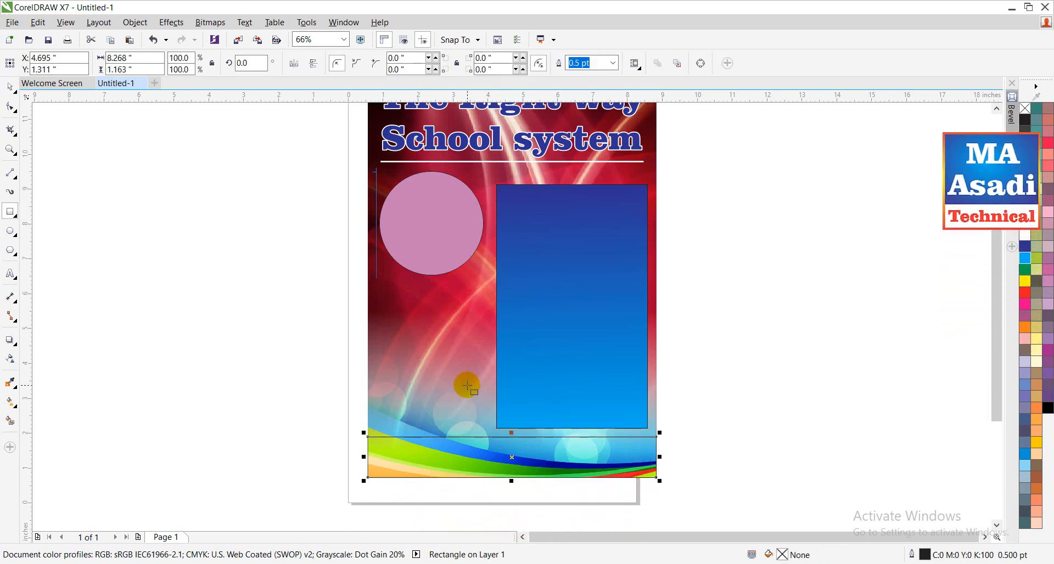
{"action": "key", "text": "space"}
{"action": "left_click", "coordinate": [1025, 238]}
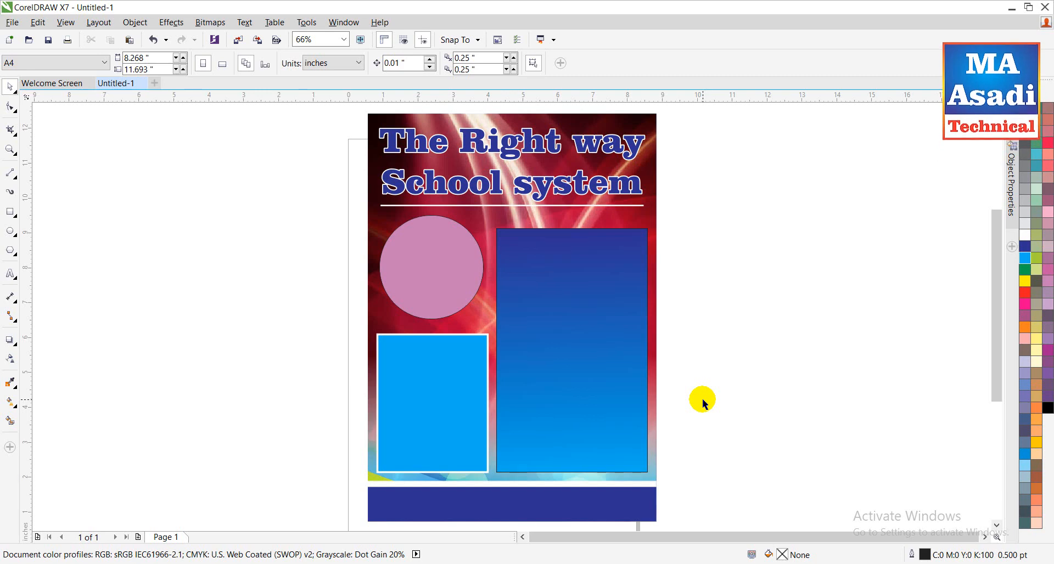
{"action": "left_click", "coordinate": [457, 258]}
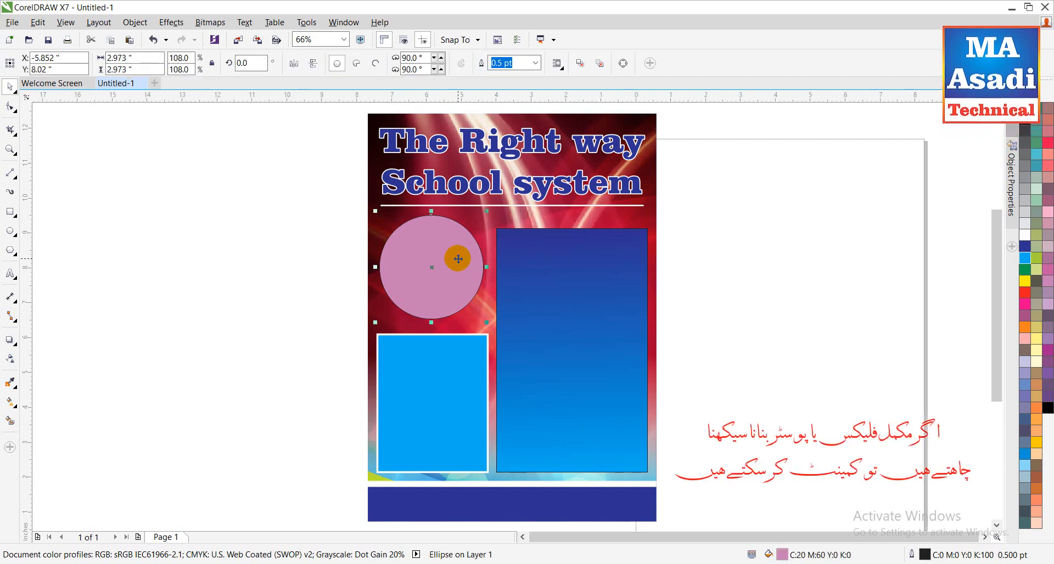